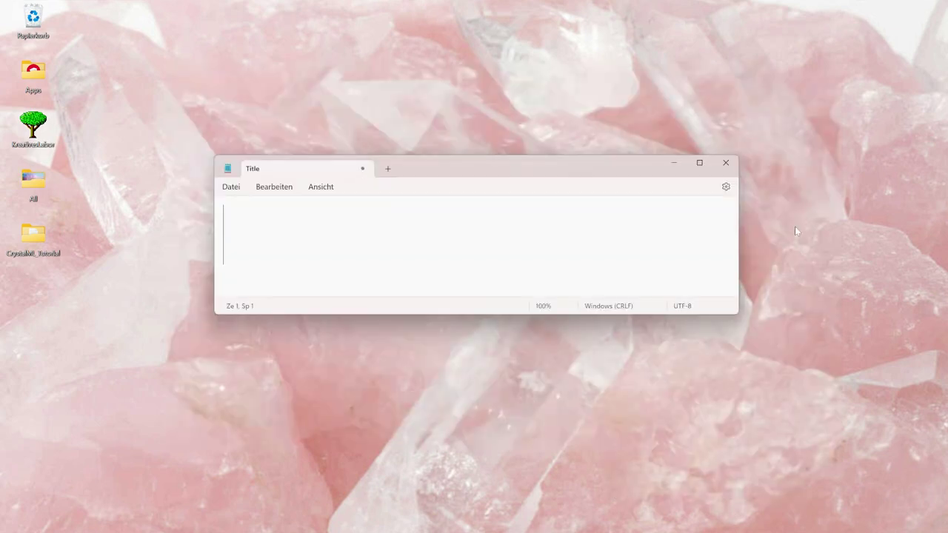
Write 'What's a CLASSIFIER?', add the colours 'brown, black, white', and label the corgi 'Dog ( good boy'
text(What's a CLA)
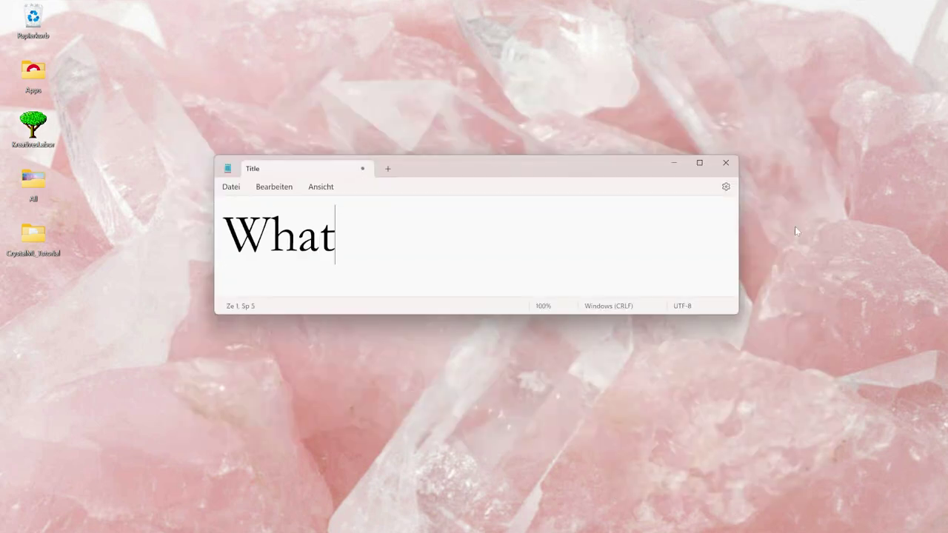
text(SSIFIER?)
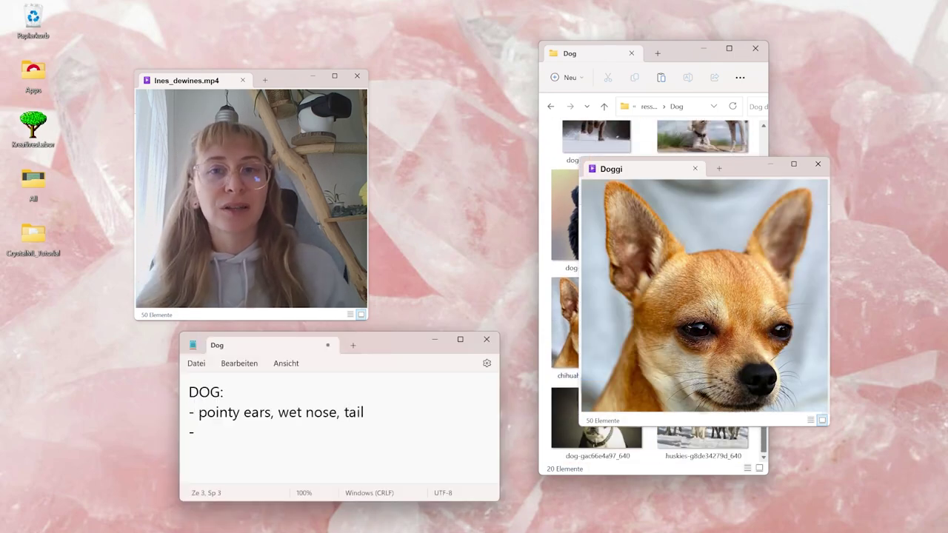
text(brown, black, white)
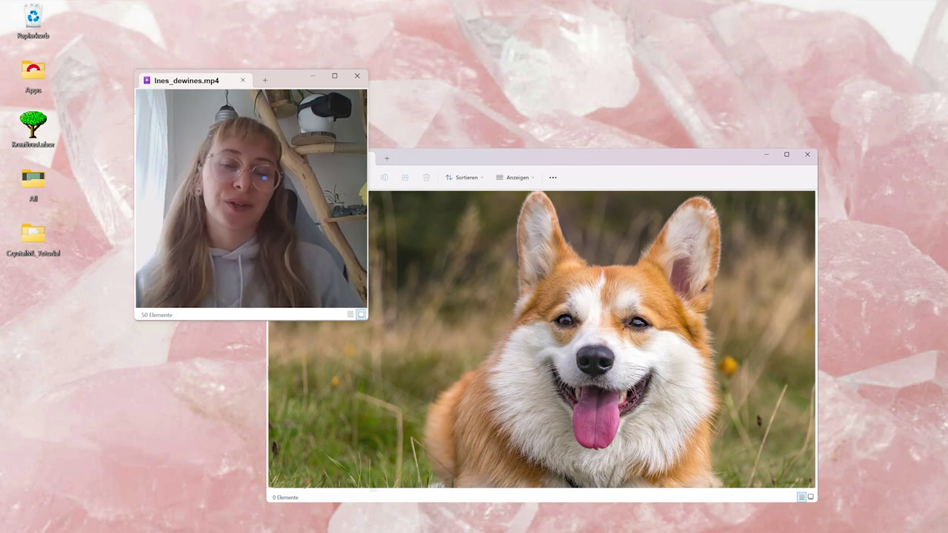
text(Dog ( good boy)
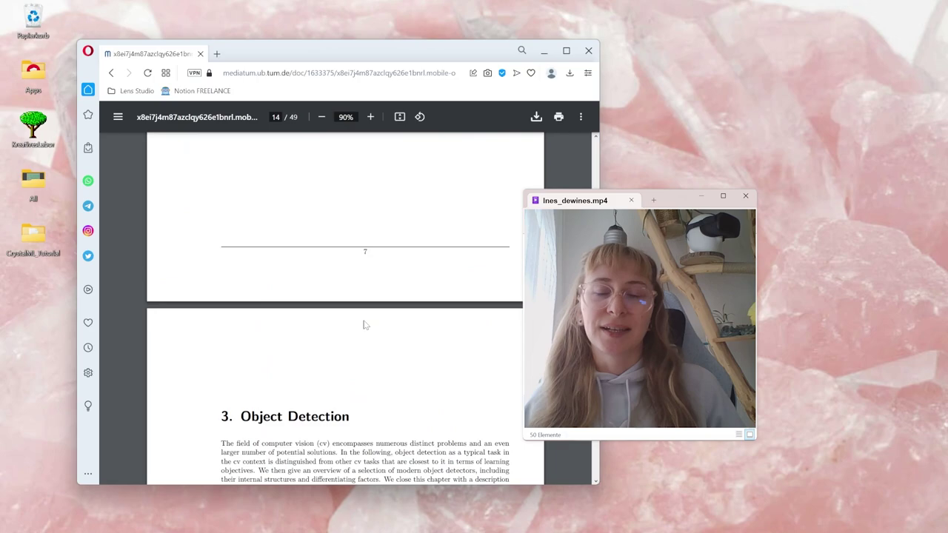
Pan across the PDF figure comparing object detection with instance segmentation, then close the viewer
scroll(363, 324, down, 5)
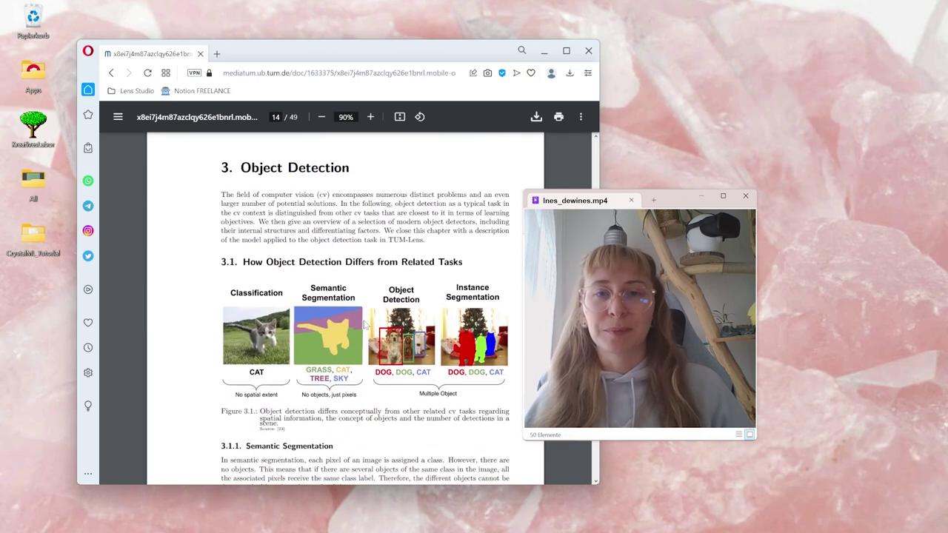
ctrl+scroll(407, 342, up, 8)
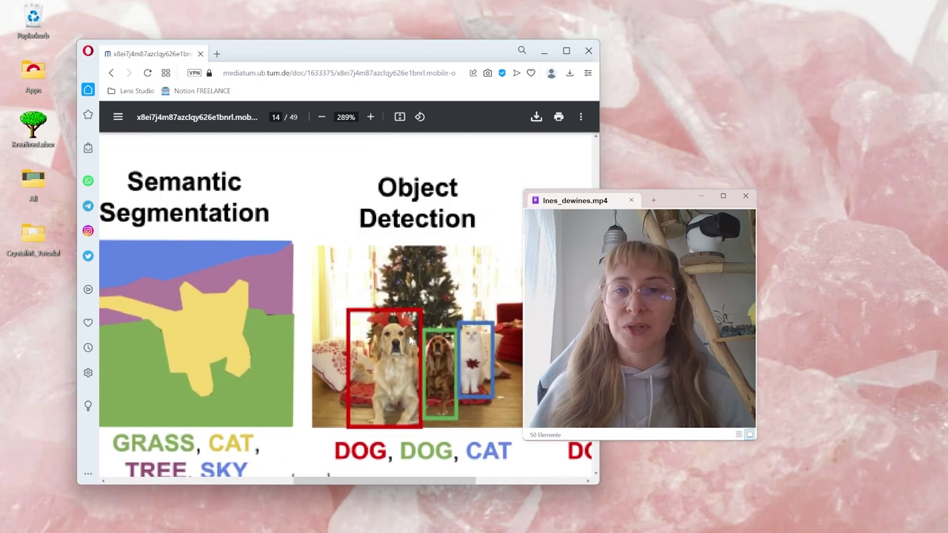
scroll(411, 340, right, 1)
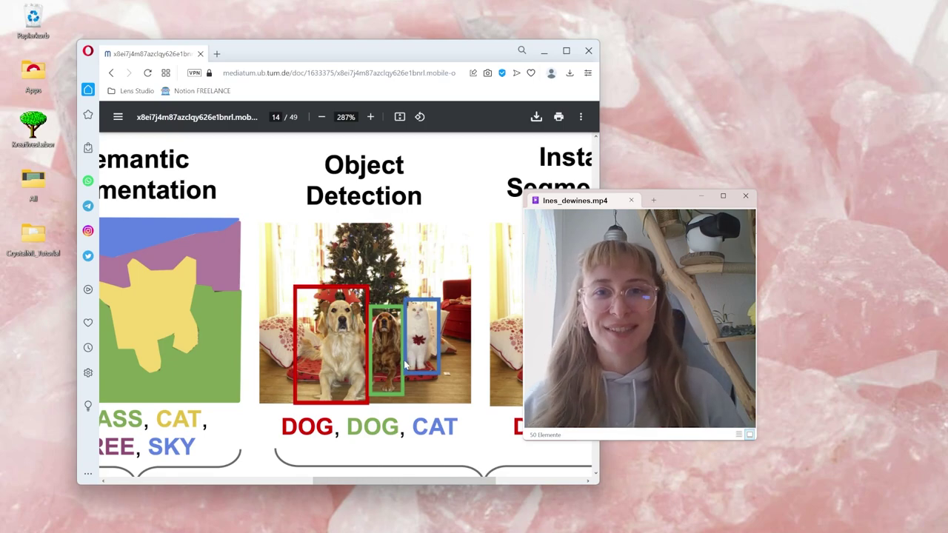
scroll(405, 364, right, 5)
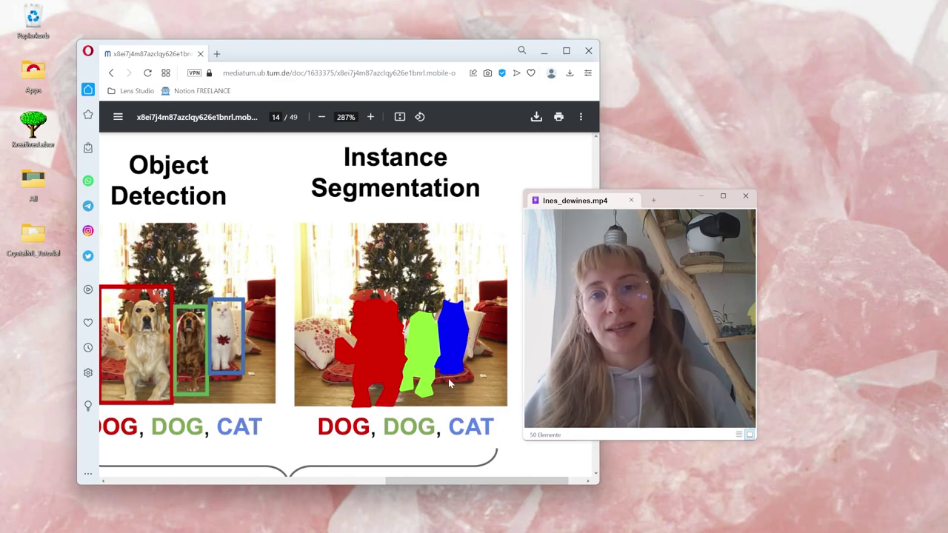
key(super+Down)
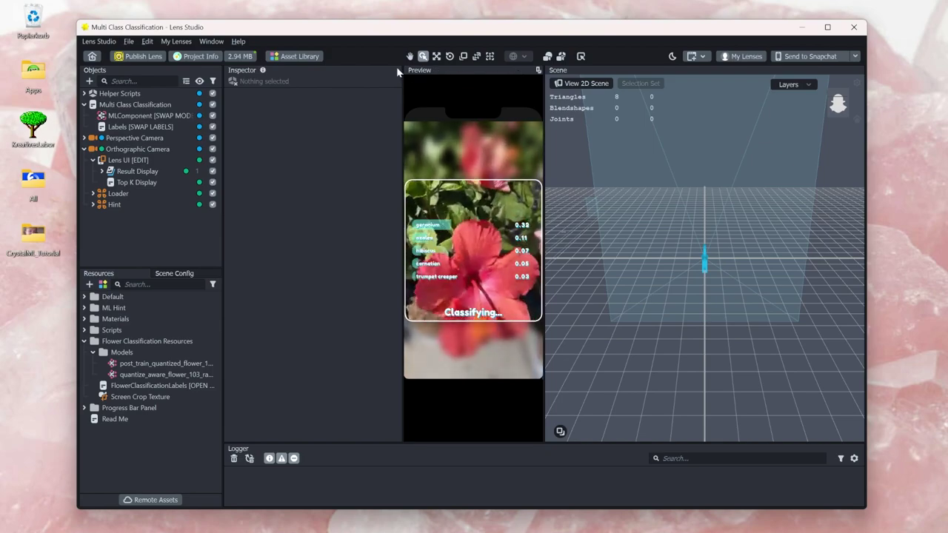
Resize the Preview panel and the Preview/Scene splitter so the flower preview's full controls show
drag(415, 72, 448, 222)
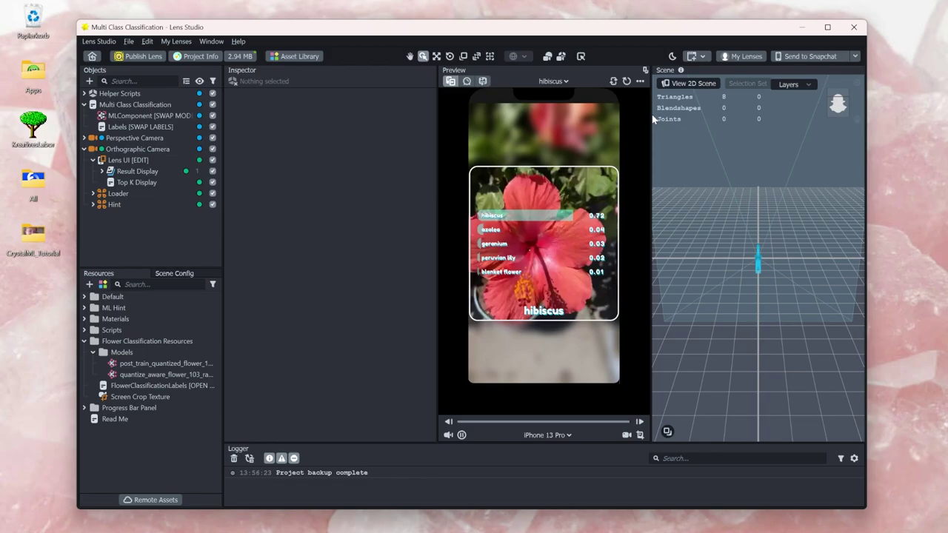
drag(651, 121, 592, 120)
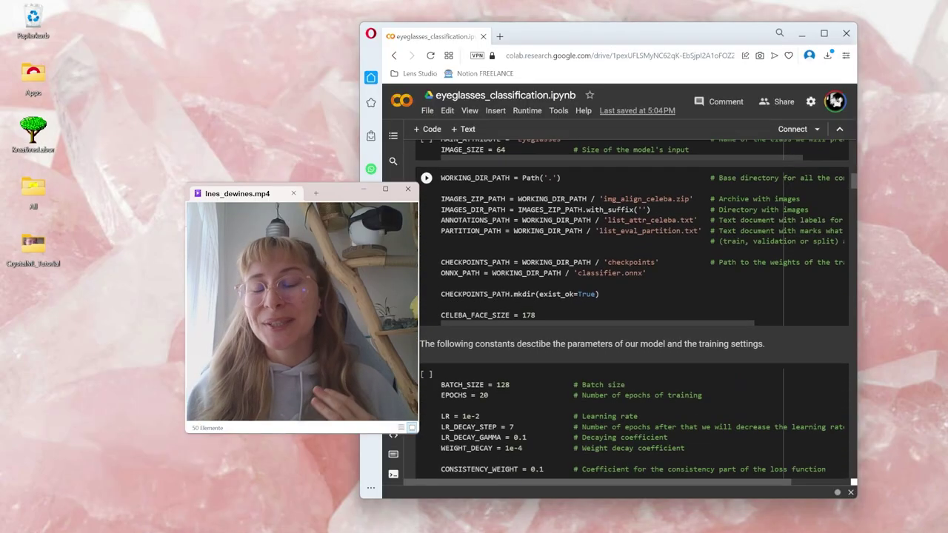
Scroll the eyeglasses_classification notebook from its training settings down to the ONNX export cells
scroll(655, 252, down, 20)
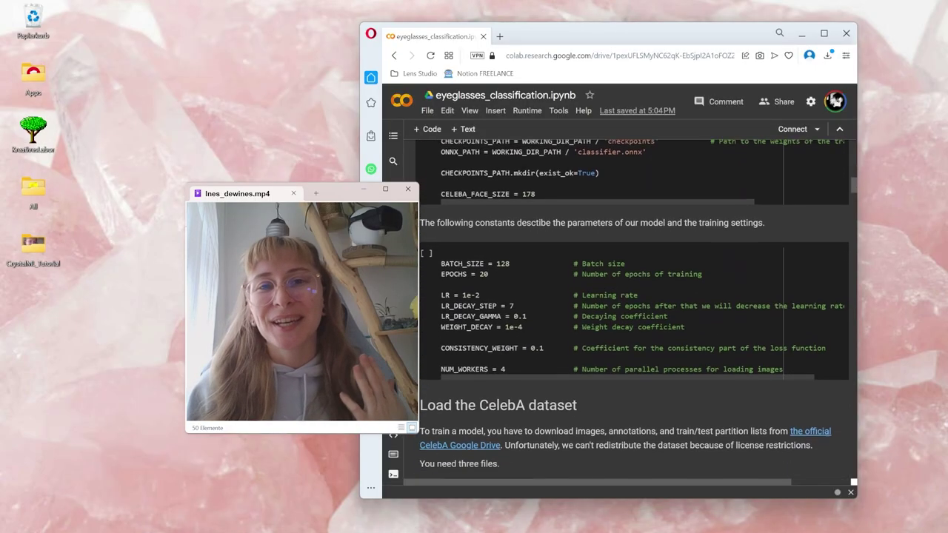
scroll(655, 247, down, 20)
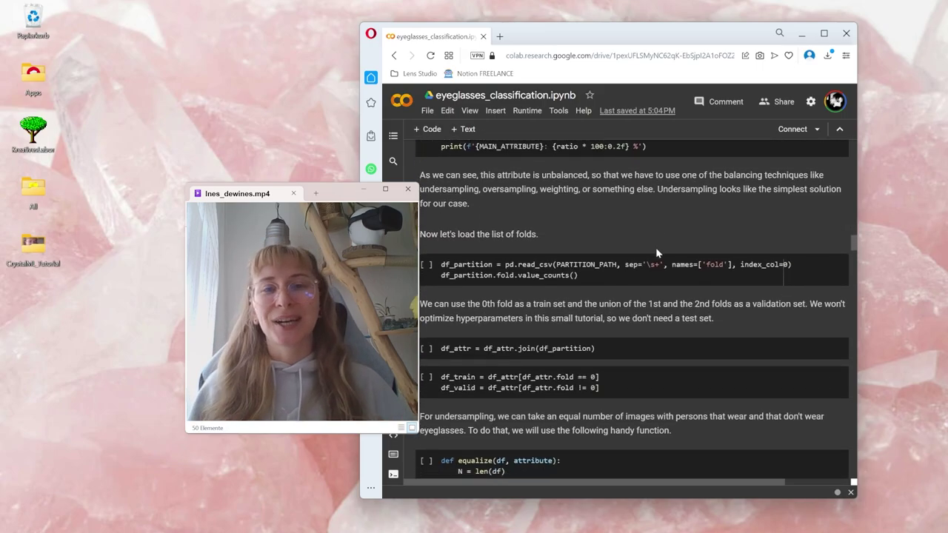
scroll(656, 247, down, 20)
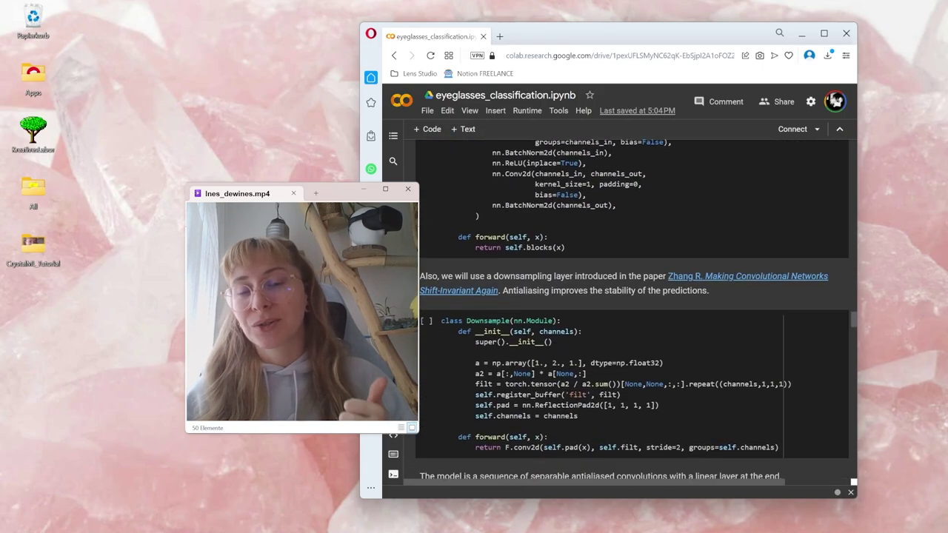
scroll(655, 247, down, 20)
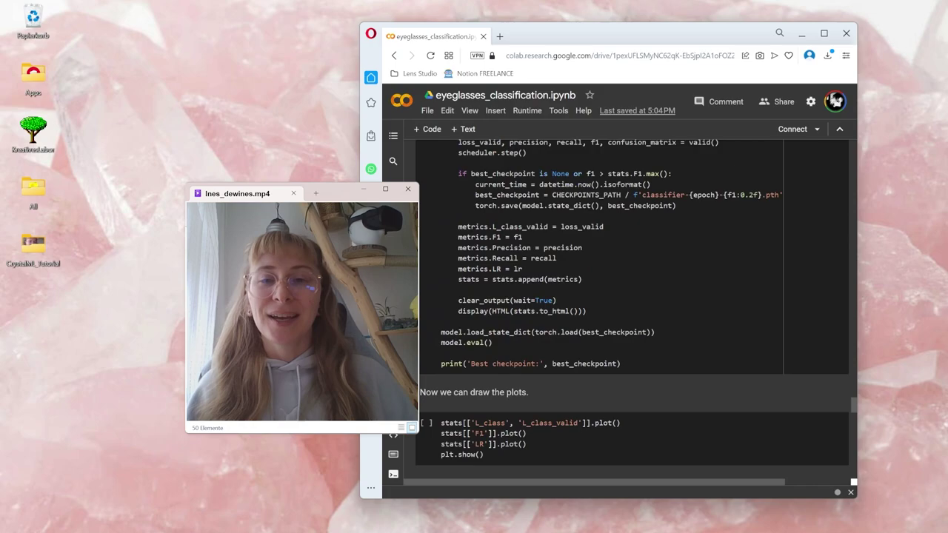
scroll(655, 252, down, 10)
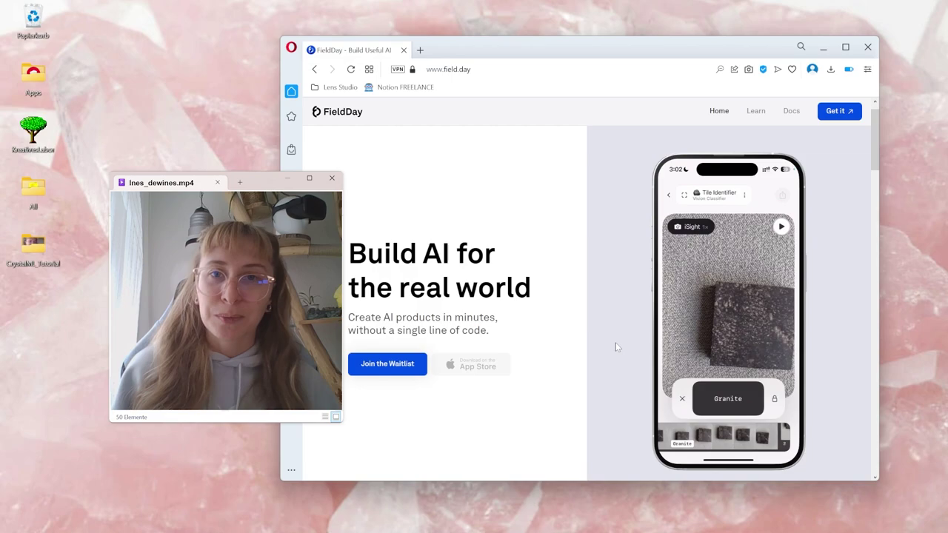
Scroll through the FieldDay homepage to review its features
scroll(615, 345, down, 5)
scroll(615, 345, down, 6)
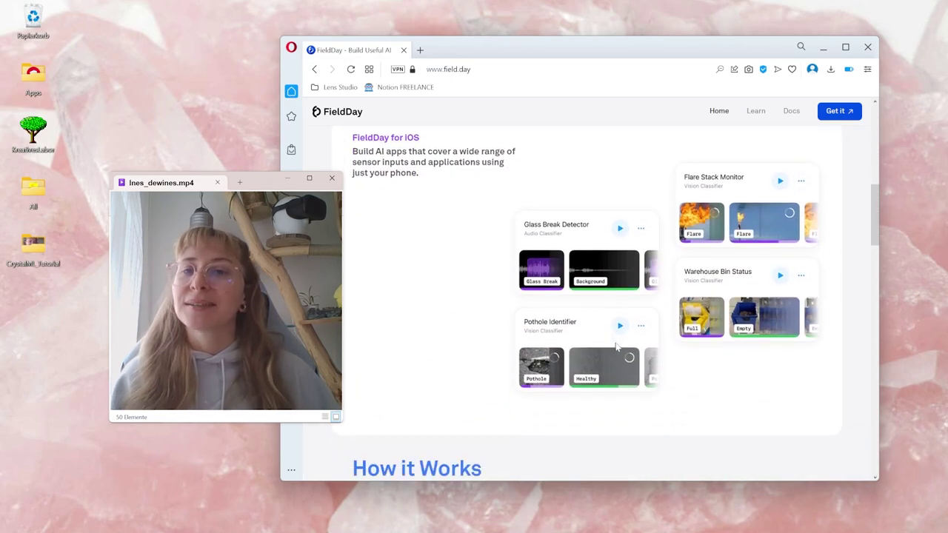
scroll(615, 345, down, 5)
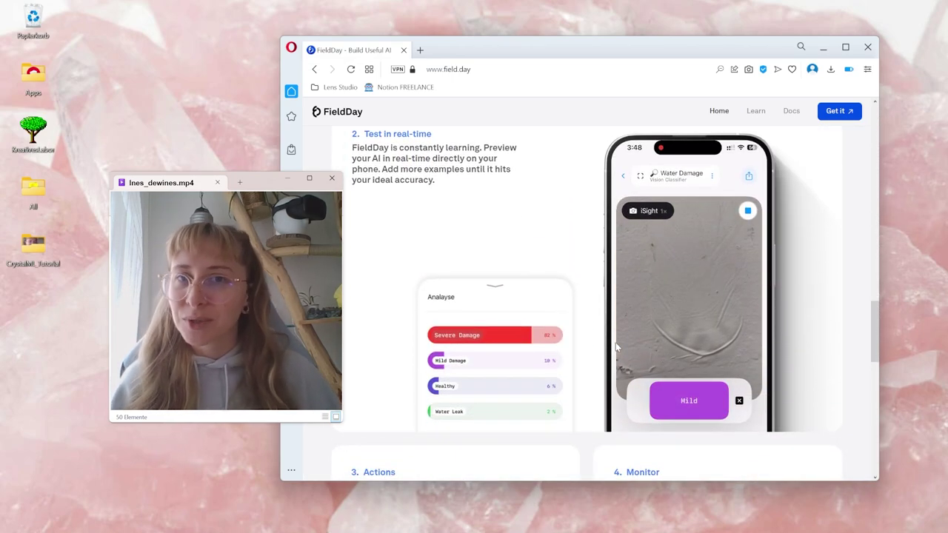
scroll(615, 345, down, 3)
scroll(615, 345, down, 2)
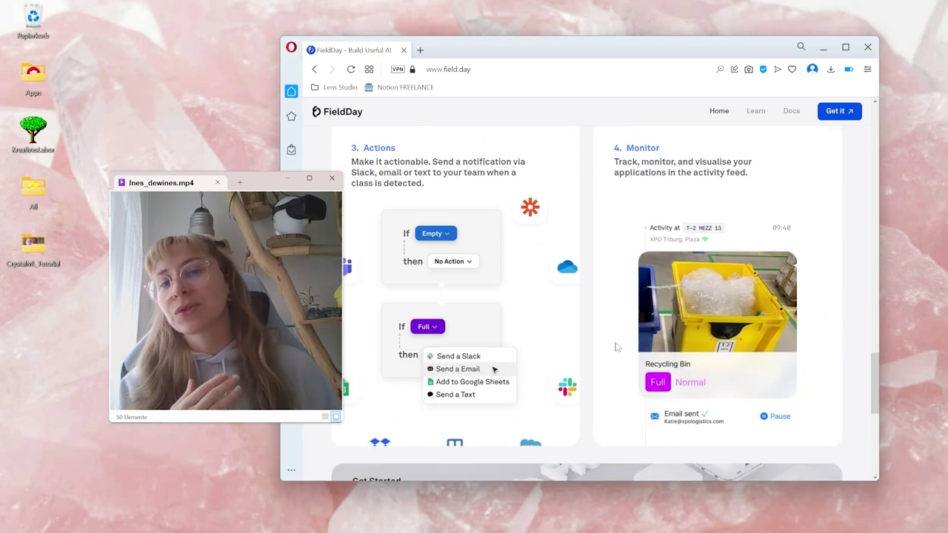
scroll(615, 345, down, 4)
scroll(615, 345, up, 8)
scroll(615, 345, up, 8)
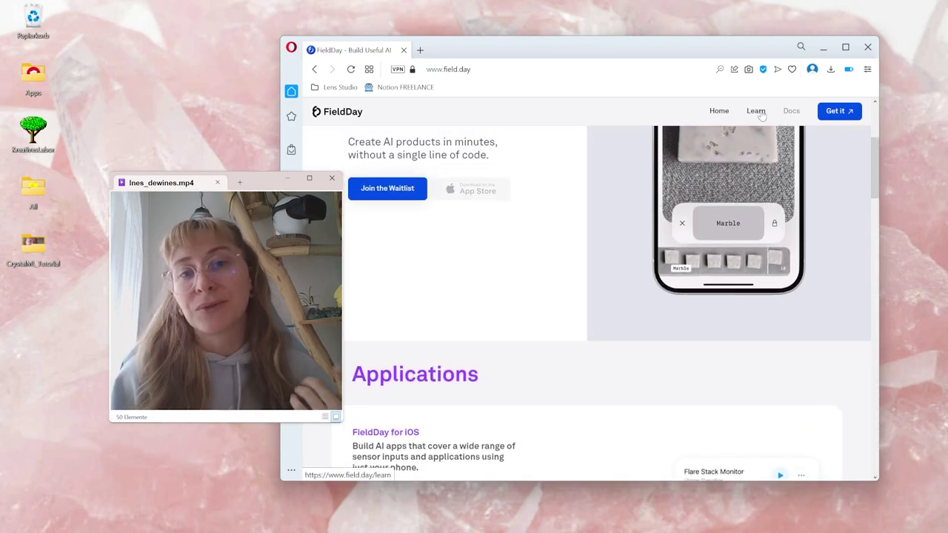
Go to the FieldDay Learn page and scroll down to its quick tips
click(755, 110)
scroll(541, 253, down, 7)
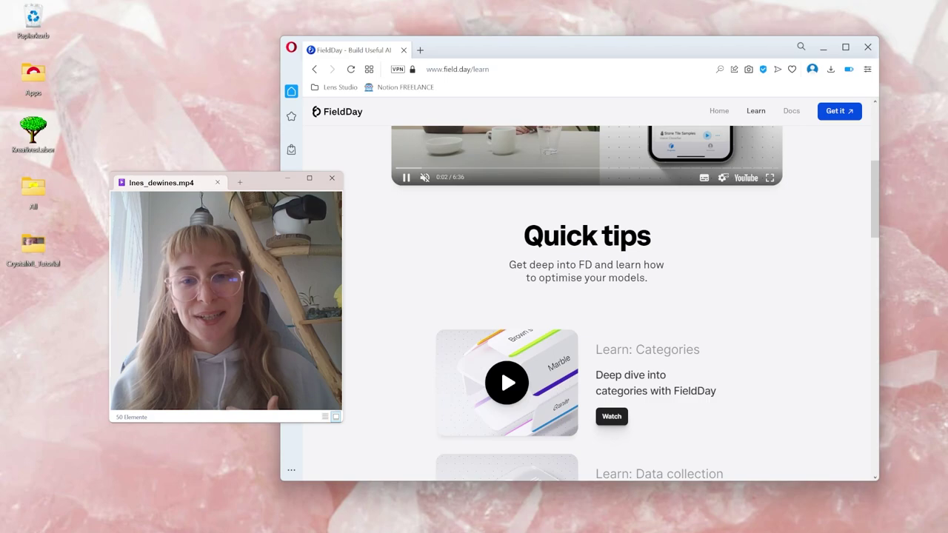
scroll(542, 253, down, 5)
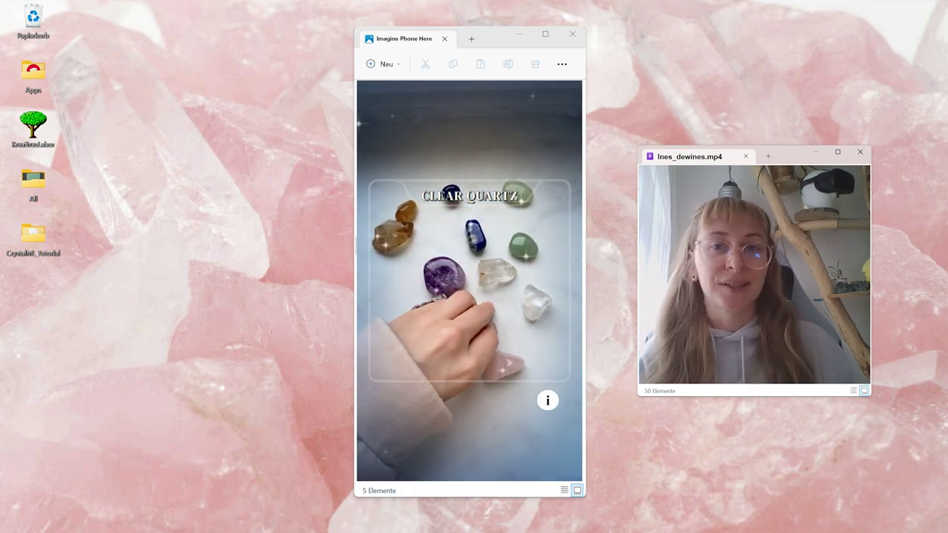
Type the title 'CREATING the' with 'IMAGE' on a second line
text(CREATING the)
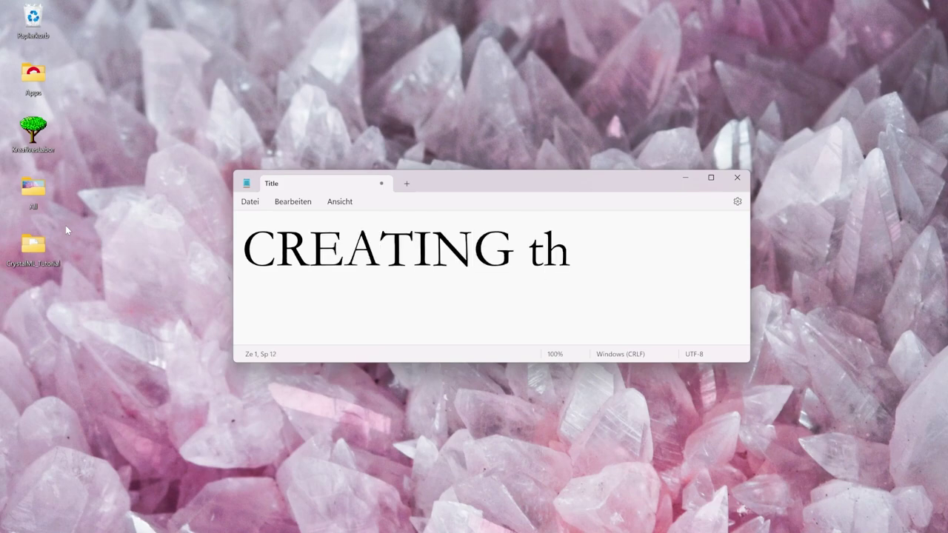
key(Return)
text(IMAGE)
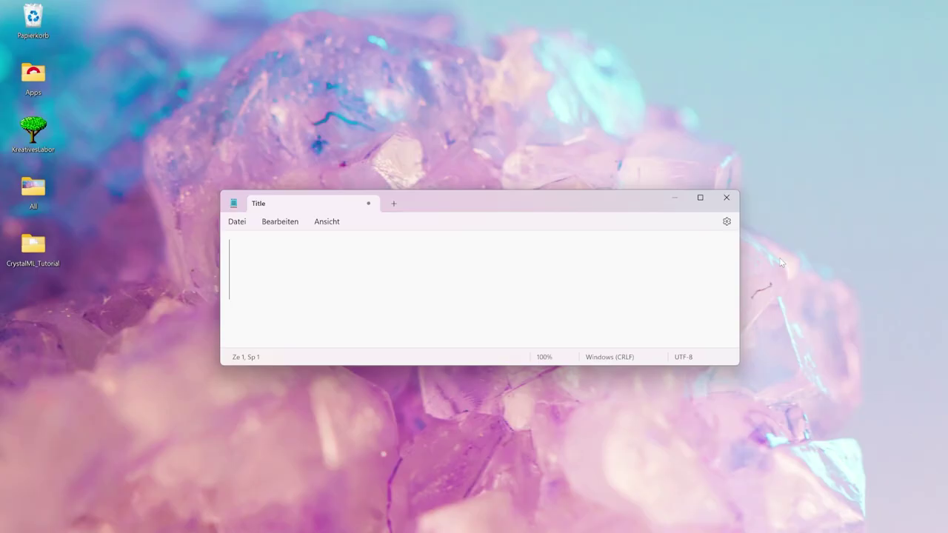
Type the section heading 'ML MODEL IMPORT' in the Title note
text(ML MO)
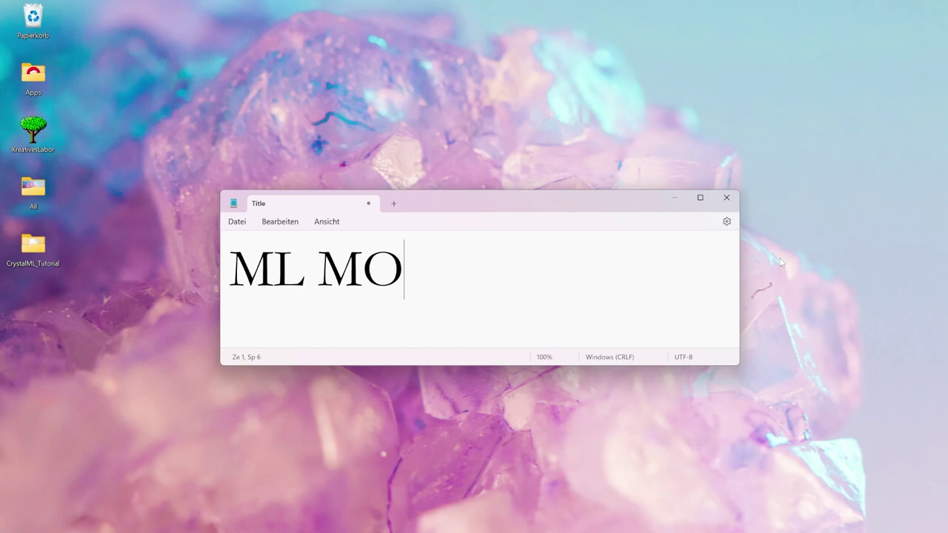
text(DEL IMPORT)
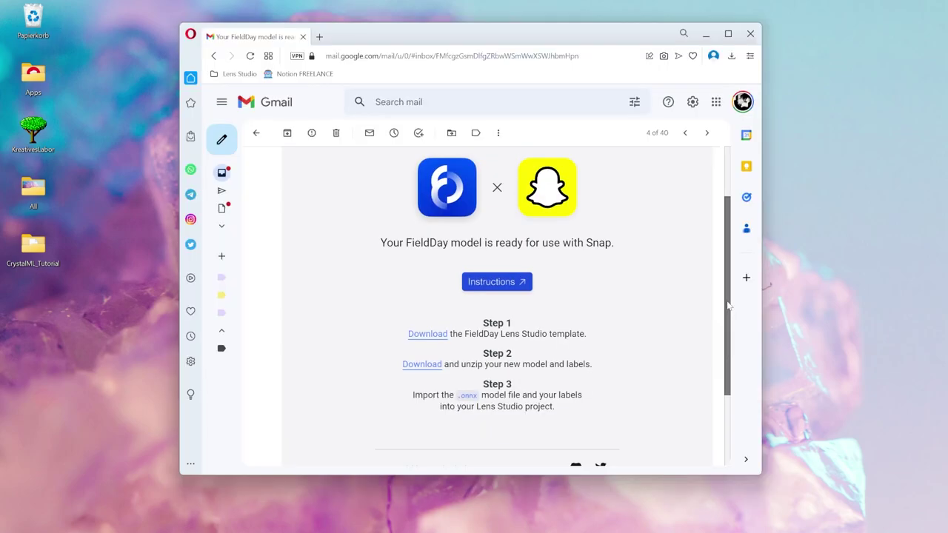
Read the FieldDay email's step 3 import instructions and open the Instructions page in a new tab
scroll(695, 179, up, 2)
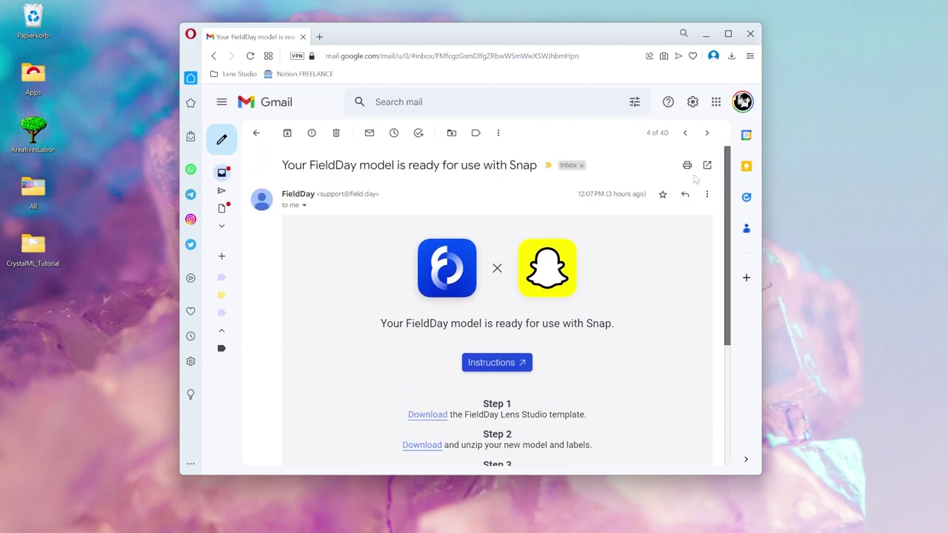
drag(286, 165, 536, 166)
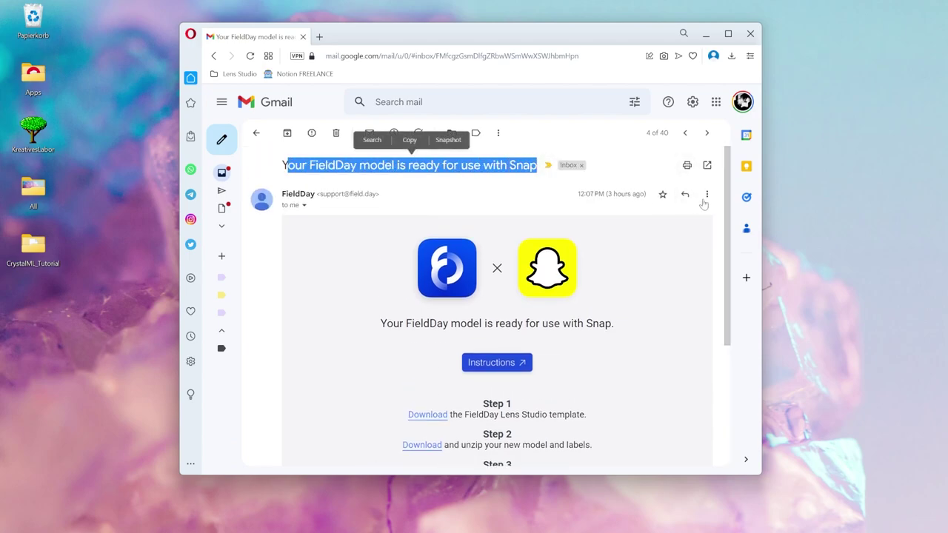
drag(728, 200, 728, 247)
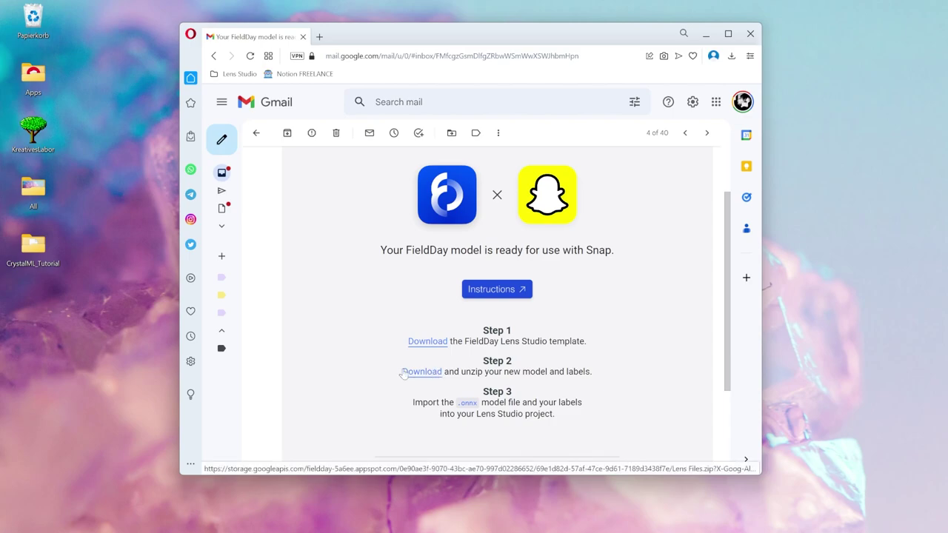
drag(411, 402, 592, 410)
click(594, 410)
click(497, 289)
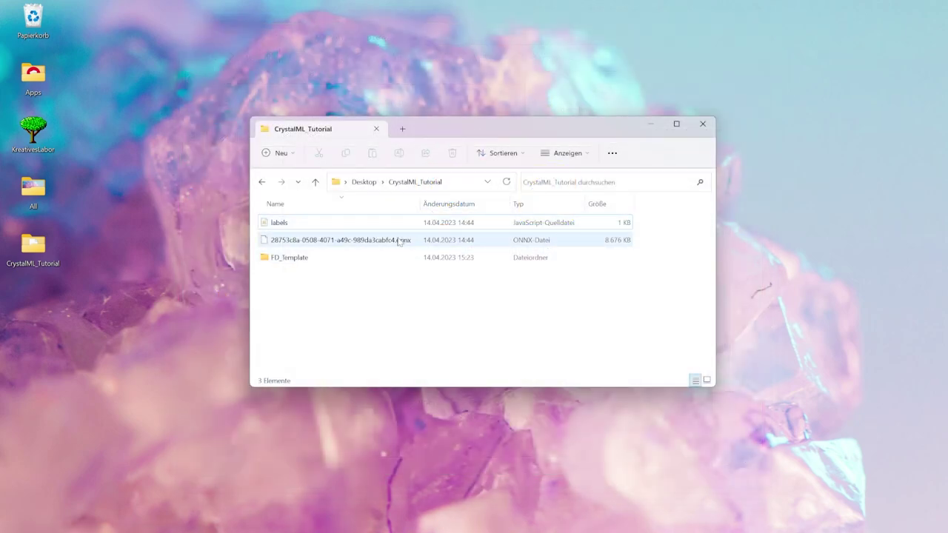
Open the FD_Template project from its folder and update it to Lens Studio 4.43
double_click(294, 261)
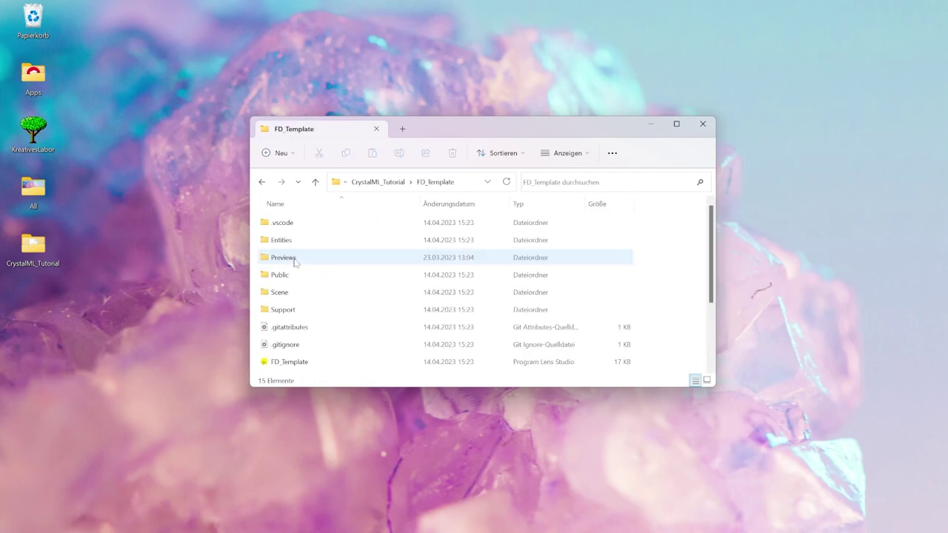
click(308, 362)
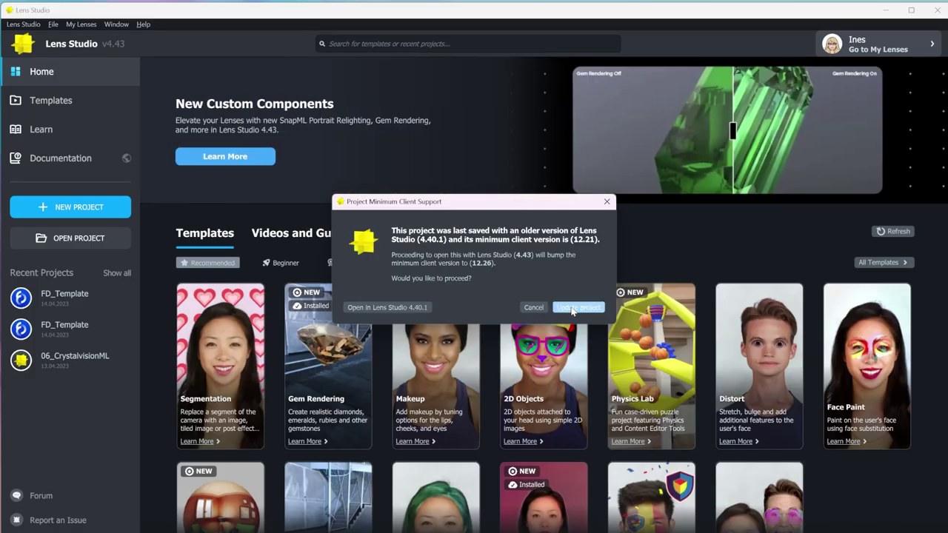
click(576, 308)
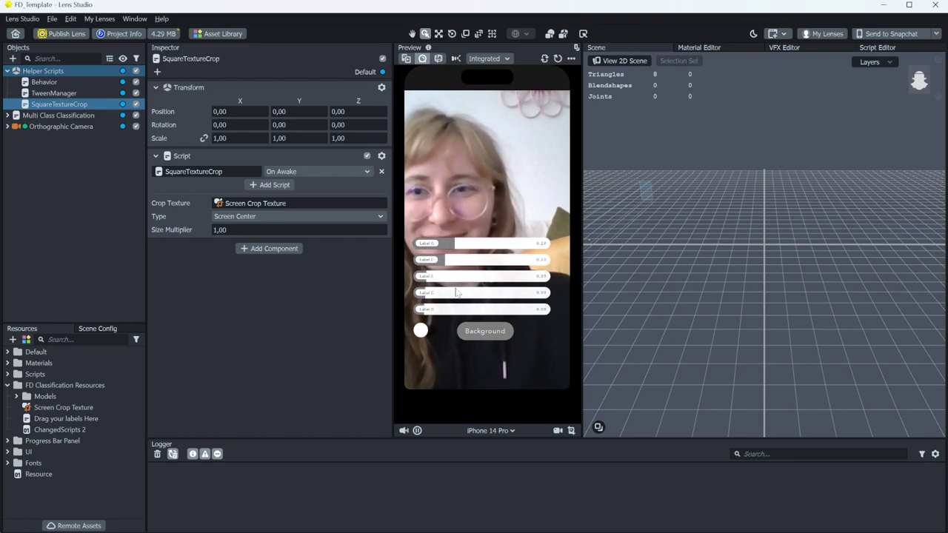
Inspect the helper scripts and Multi Class Classification object, then collapse the Helper Scripts group
click(48, 84)
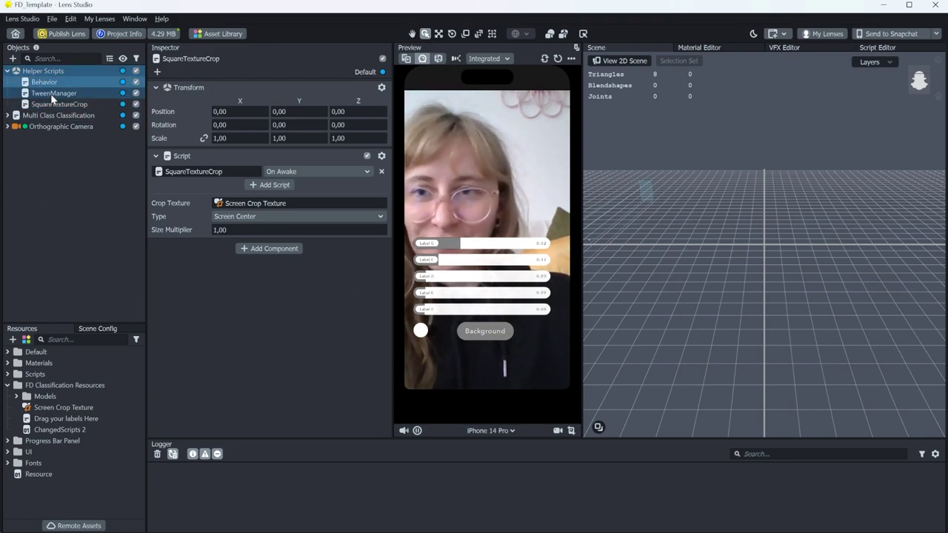
click(50, 93)
click(54, 105)
click(59, 115)
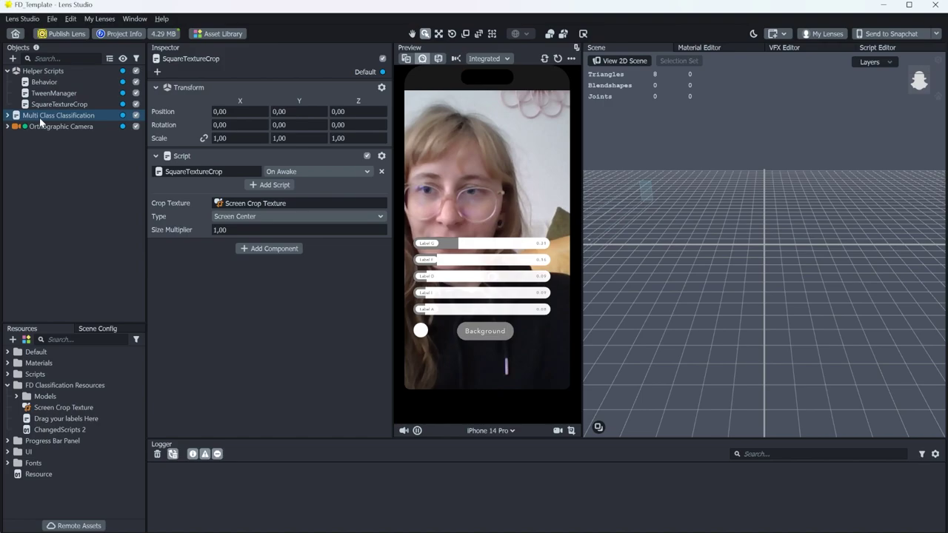
click(8, 71)
click(61, 140)
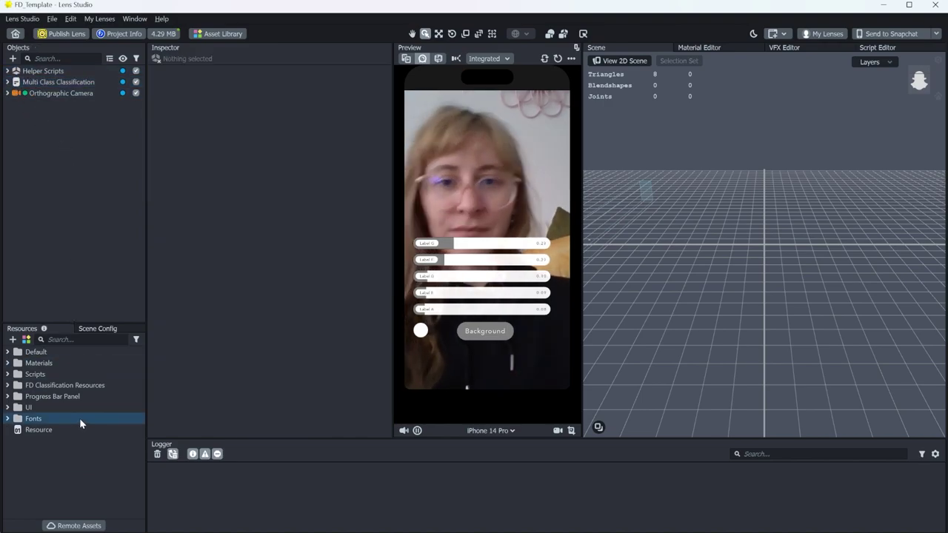
Add a new folder under Resources and name it LS
right_click(66, 452)
click(84, 460)
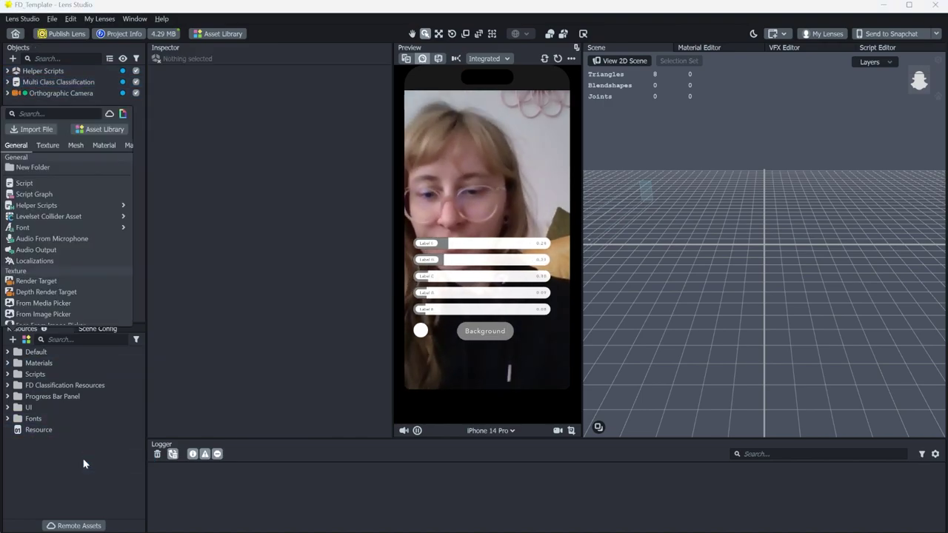
text(folder)
key(Return)
click(52, 442)
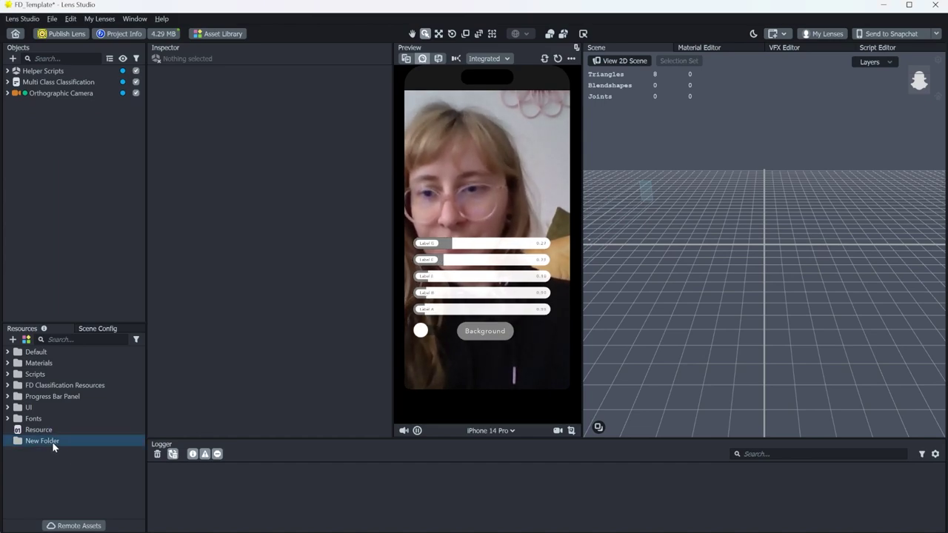
key(F2)
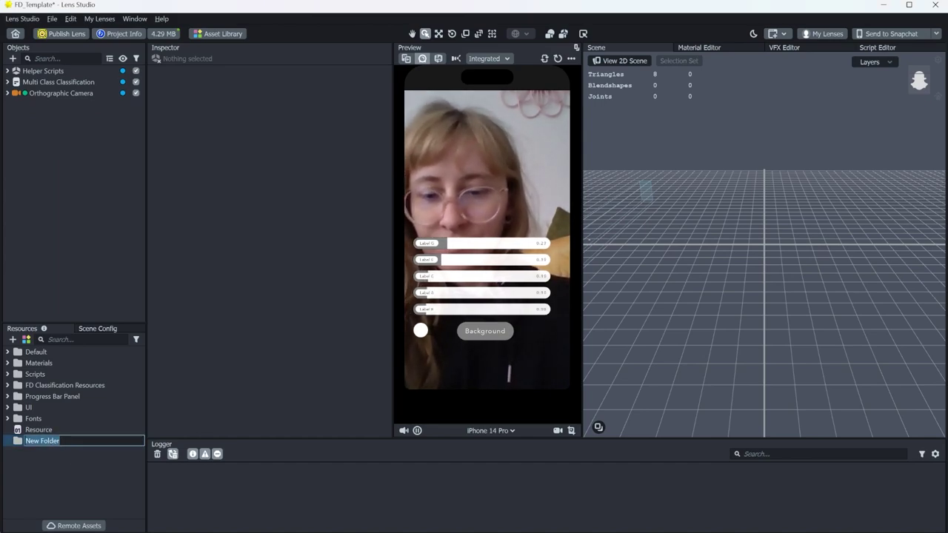
text(LS)
key(Return)
Move all resources from Default through Resource into the LS folder
click(37, 430)
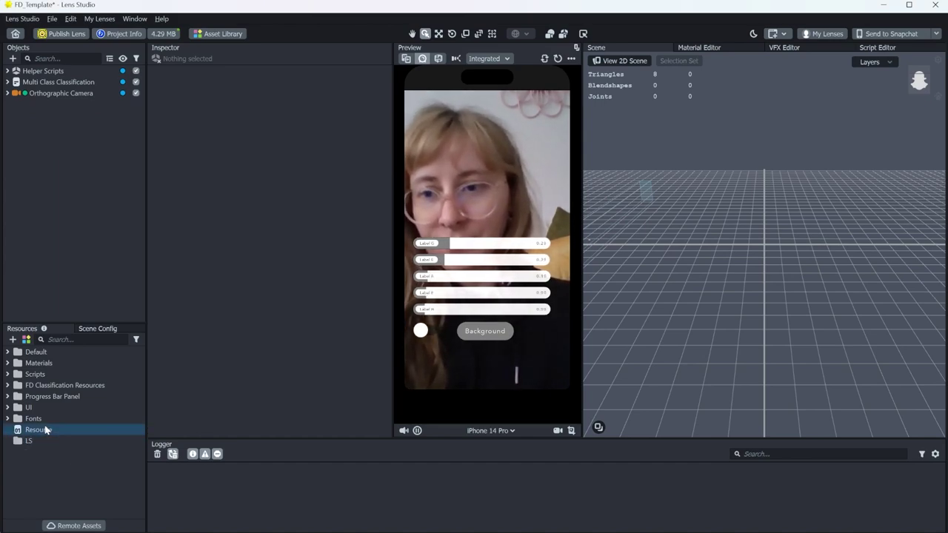
shift+click(52, 354)
drag(53, 361, 49, 441)
Drag the .onnx model from CrystalML_Tutorial into Resources and reach its channel scale and bias fields
key(alt+Tab)
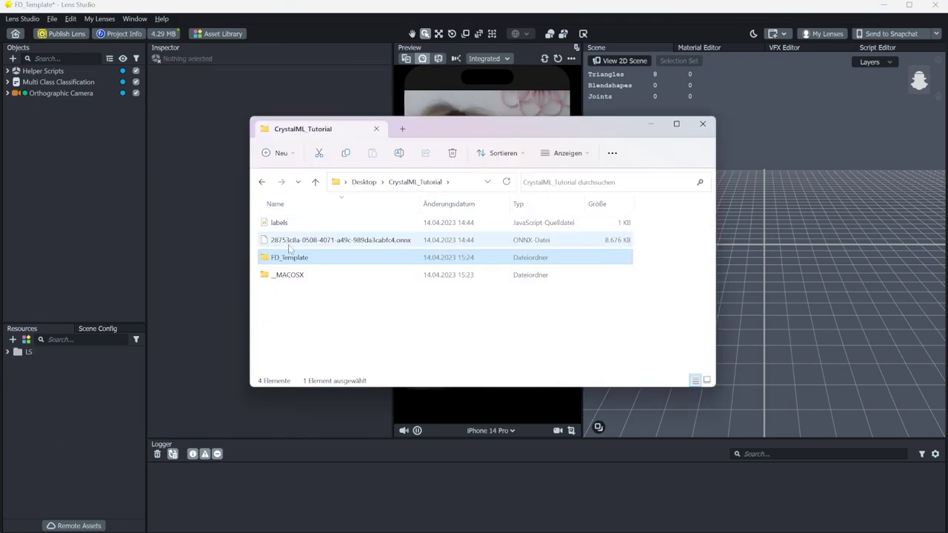
click(390, 241)
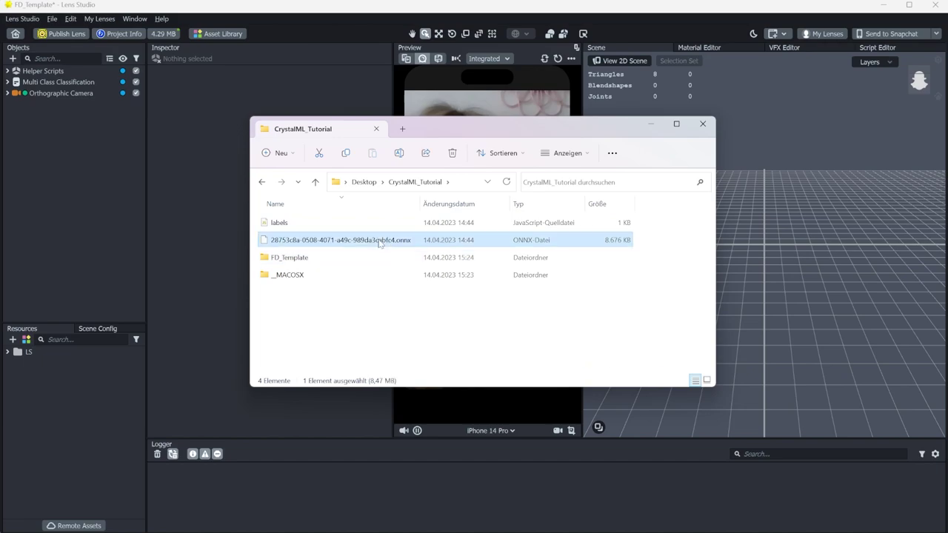
drag(379, 243, 40, 419)
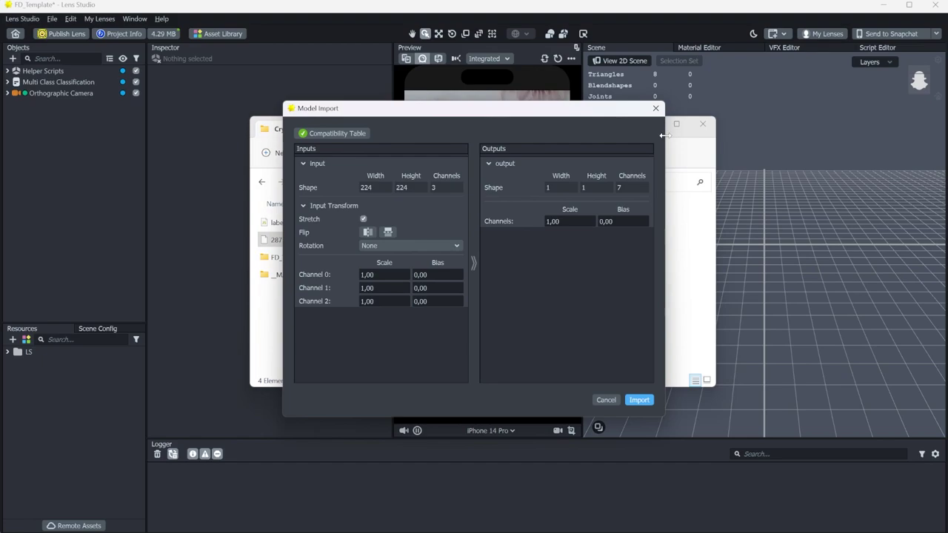
click(377, 275)
key(Tab)
key(Tab)
key(Tab)
key(Tab)
key(Tab)
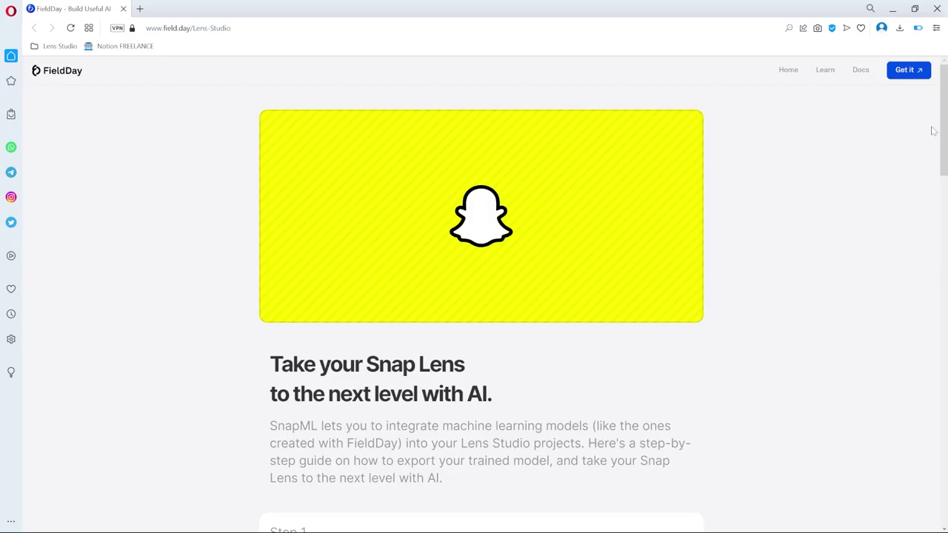
Fill Channel 0–2 Scale fields with the recommended scale values from FieldDay's Step 2 table
drag(938, 126, 945, 281)
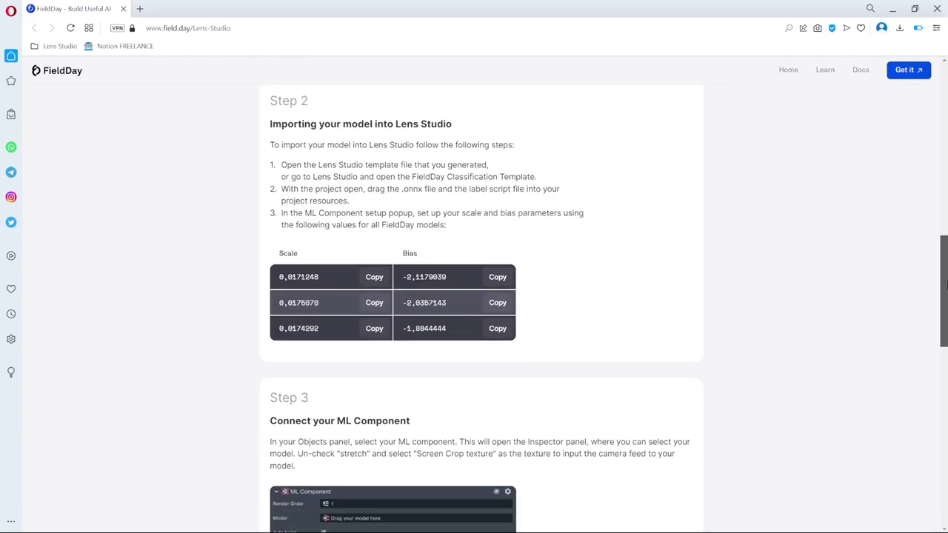
drag(274, 254, 533, 330)
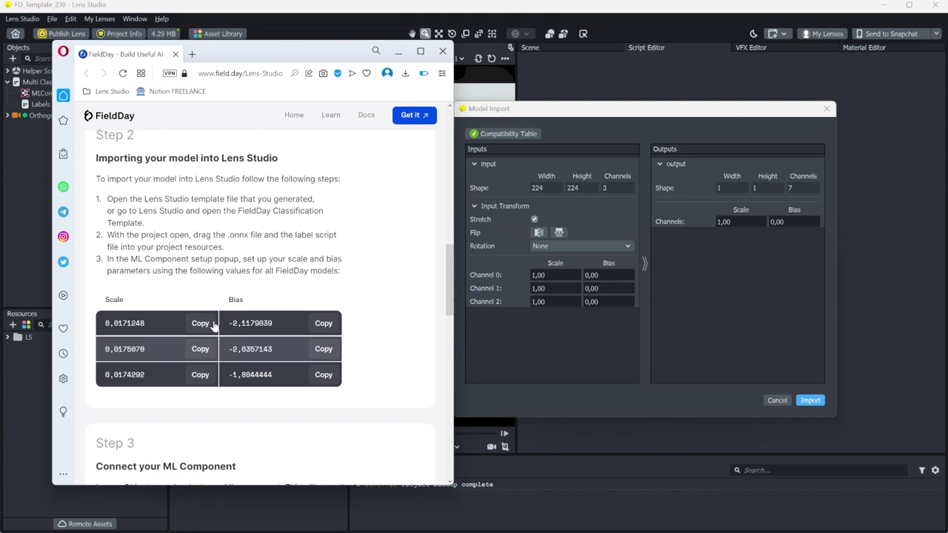
click(200, 324)
click(548, 275)
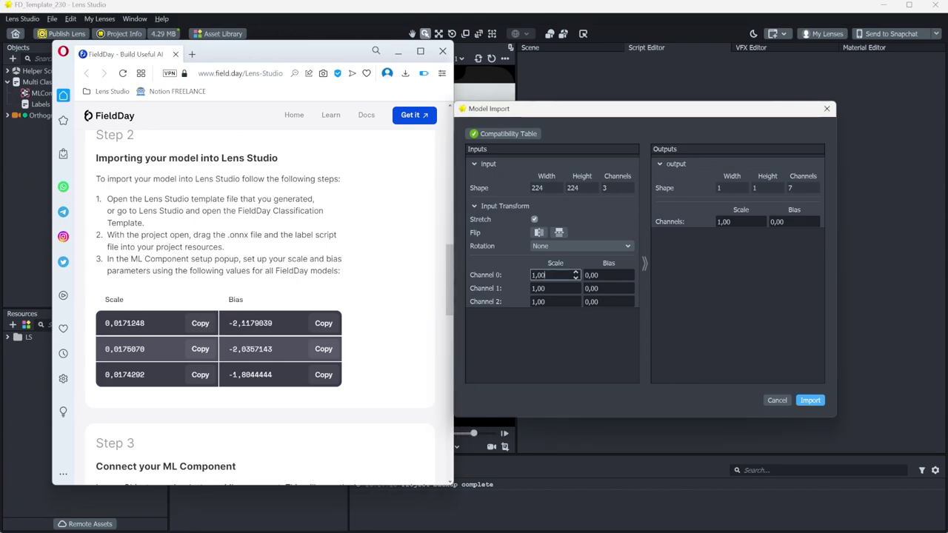
click(199, 349)
click(548, 288)
click(200, 375)
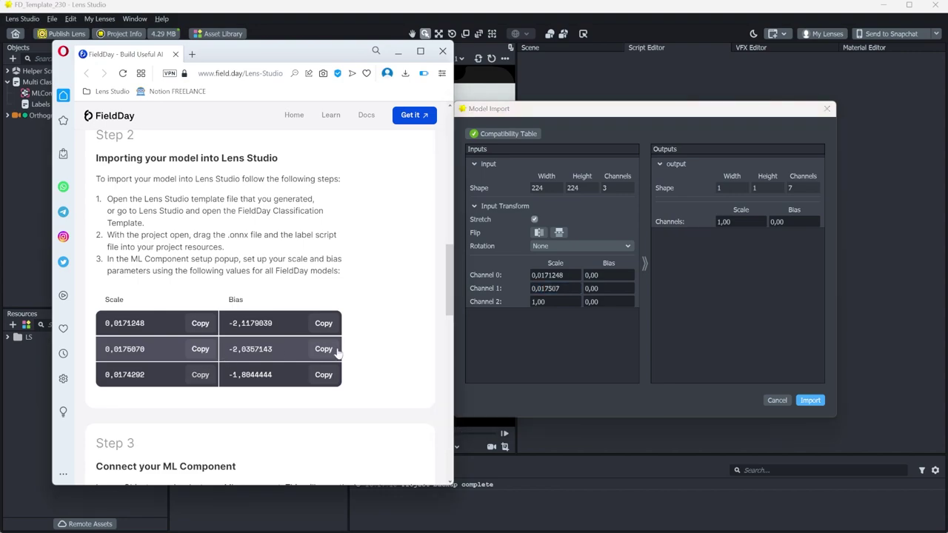
click(548, 302)
Fill Channel 0–2 Bias fields with FieldDay's recommended bias values and import the ONNX model
click(324, 323)
click(592, 275)
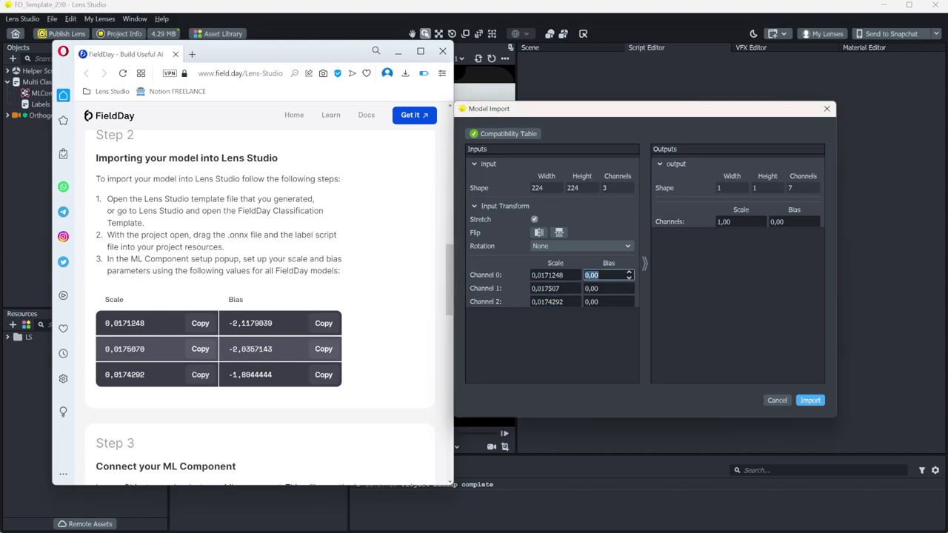
click(323, 349)
click(592, 288)
click(323, 375)
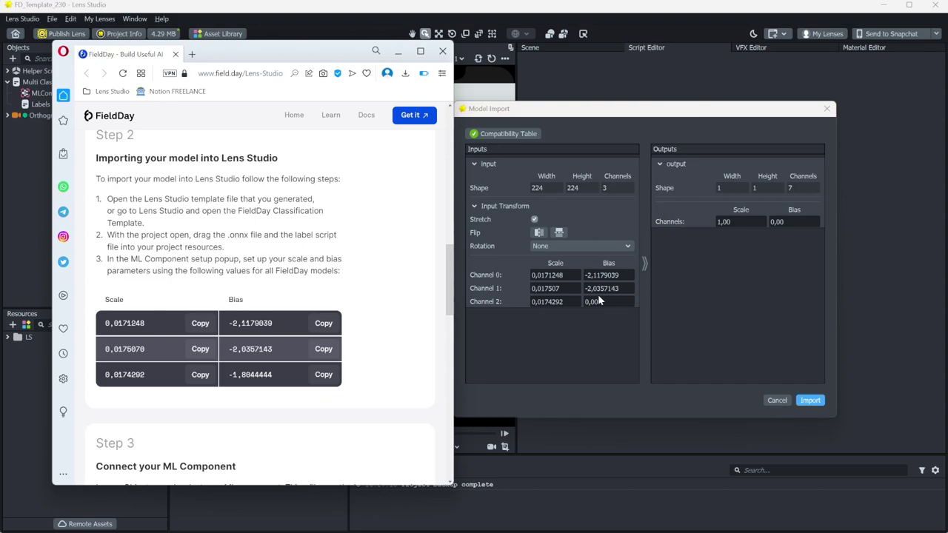
click(592, 301)
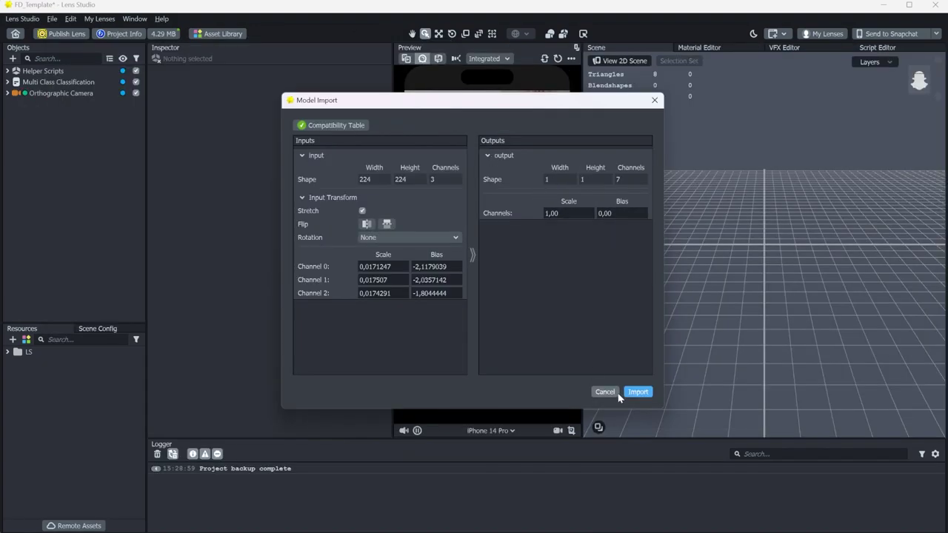
click(637, 391)
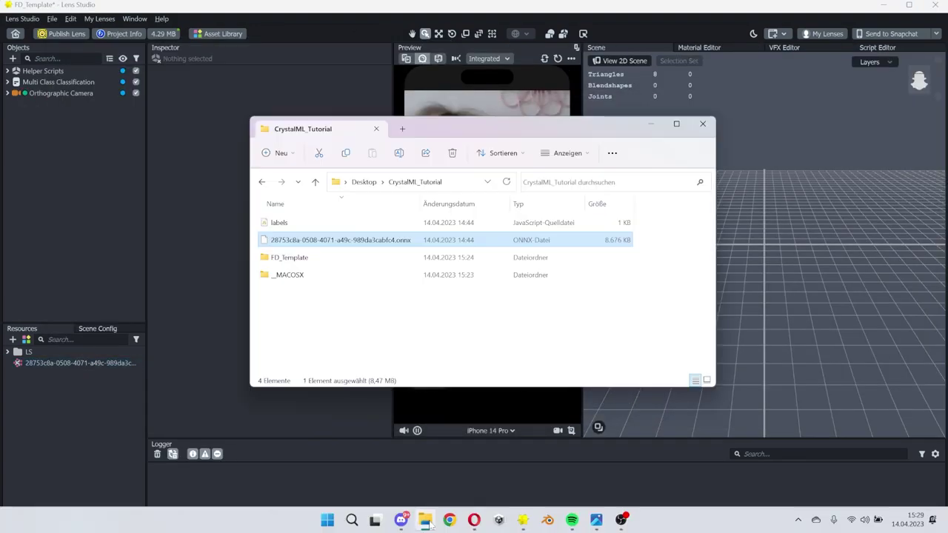
Import labels.js into Resources and open it in the Script Editor
click(280, 222)
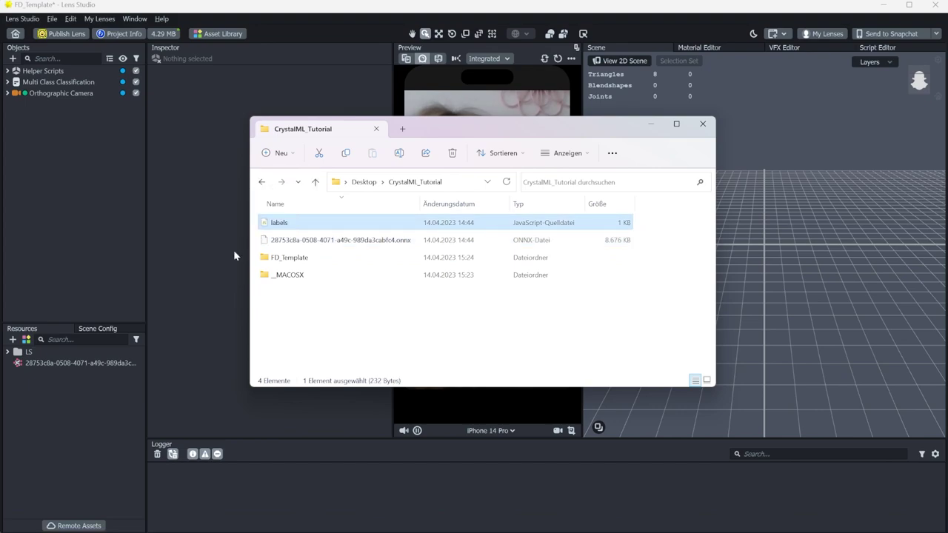
drag(234, 255, 54, 418)
click(64, 379)
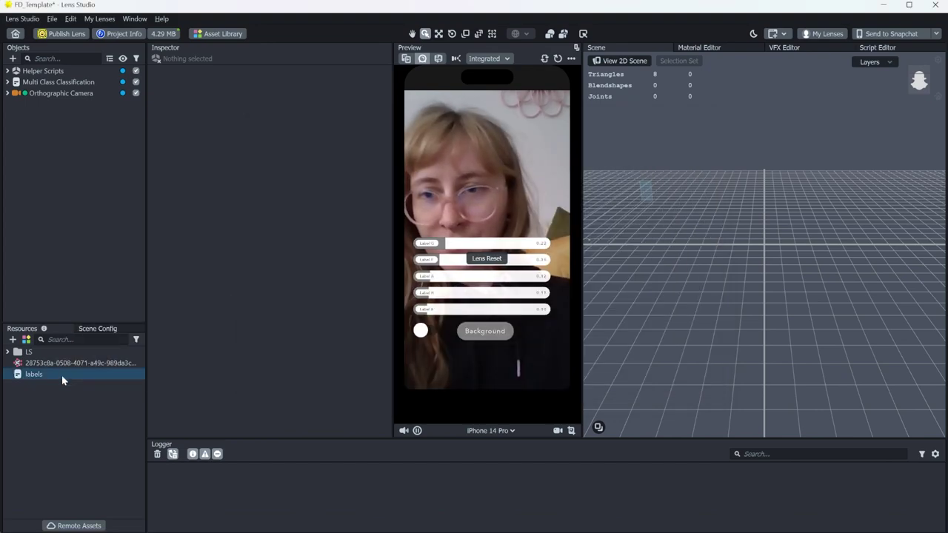
click(362, 72)
click(363, 98)
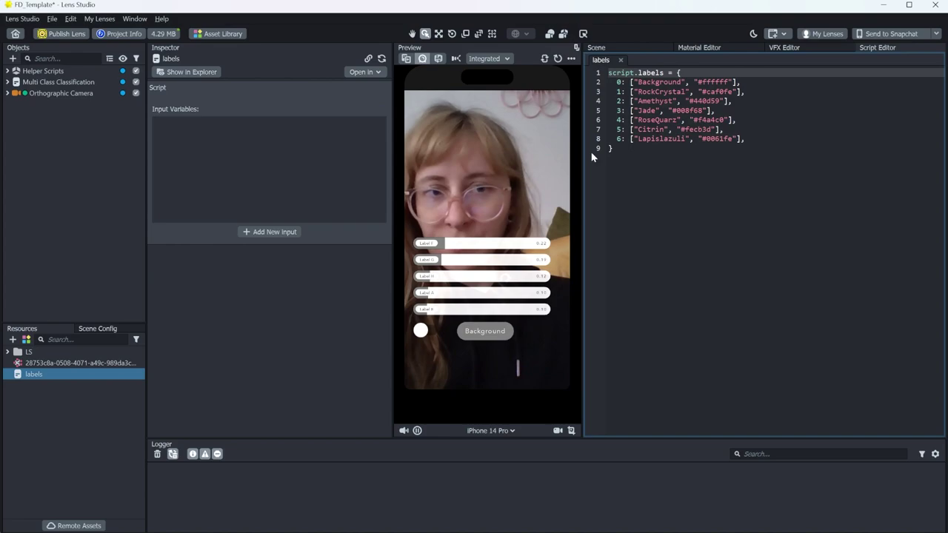
Review the Background, RockCrystal and Amethyst labels, then select Multi Class Classification
drag(592, 157, 608, 71)
double_click(658, 82)
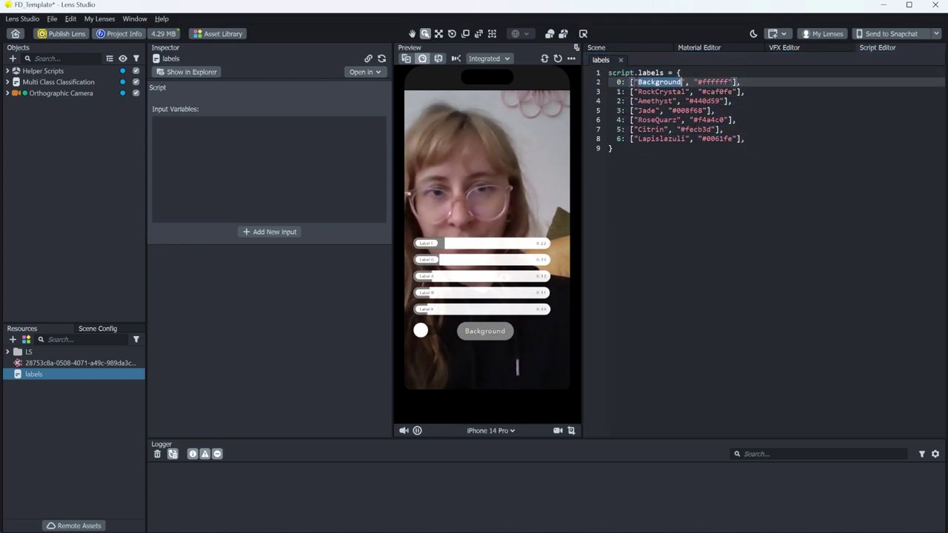
double_click(684, 91)
double_click(673, 101)
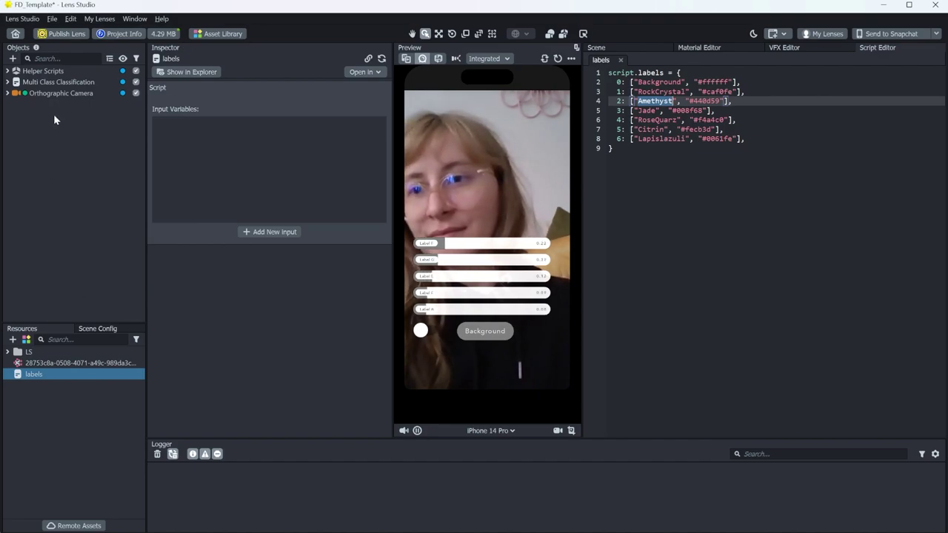
click(60, 82)
Put the ONNX model in the ML Component's Model field and labels.js on the Labels object
click(8, 82)
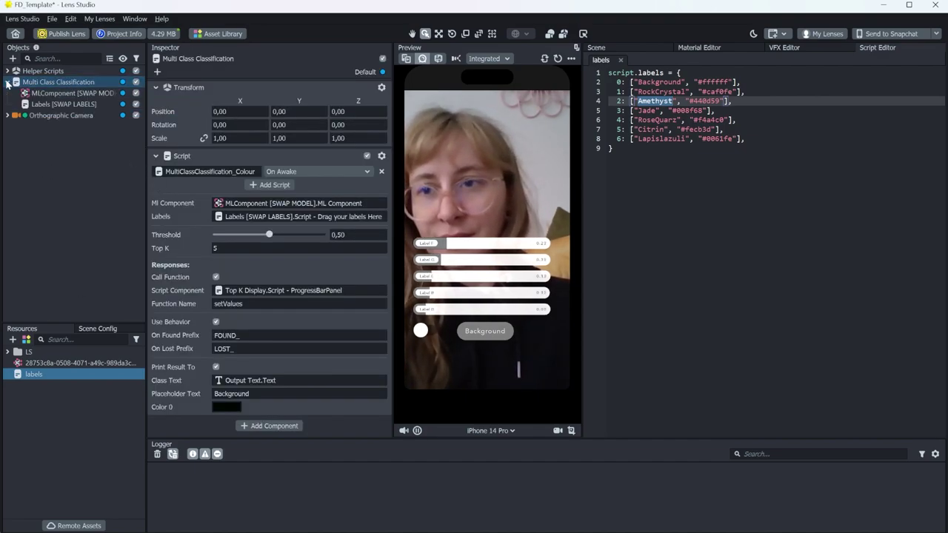
click(56, 92)
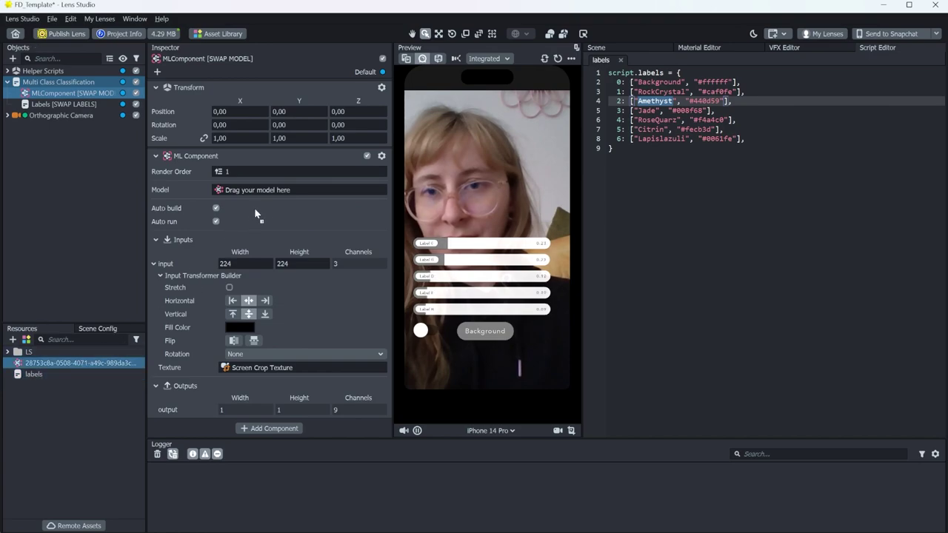
drag(276, 191, 276, 191)
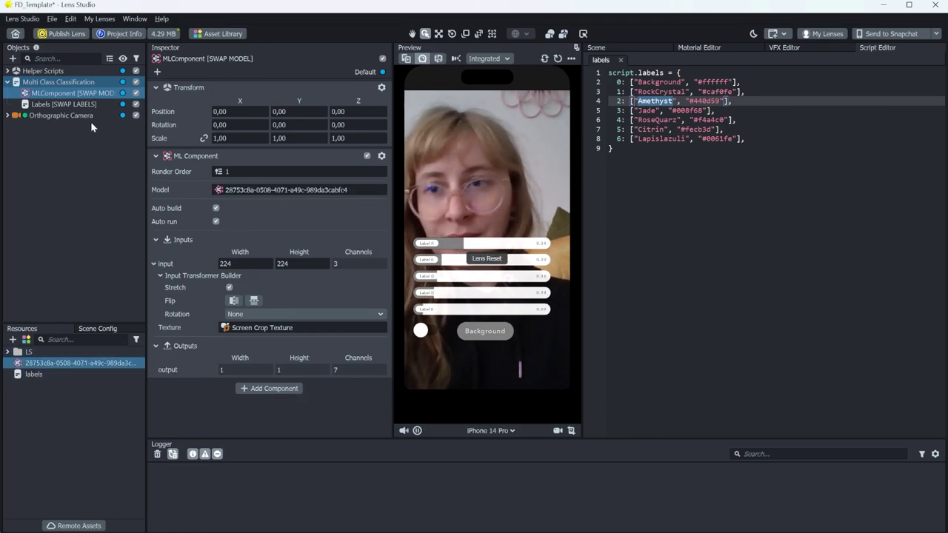
click(55, 106)
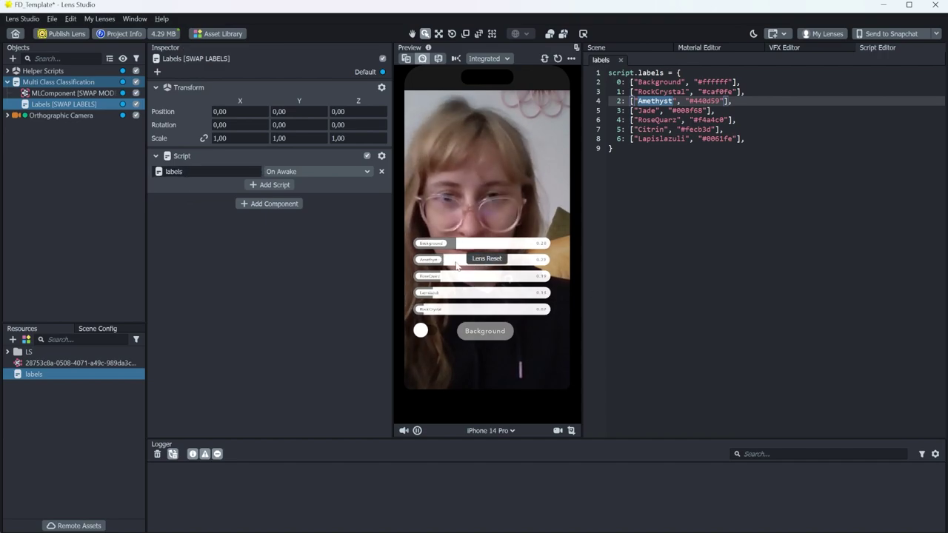
click(70, 82)
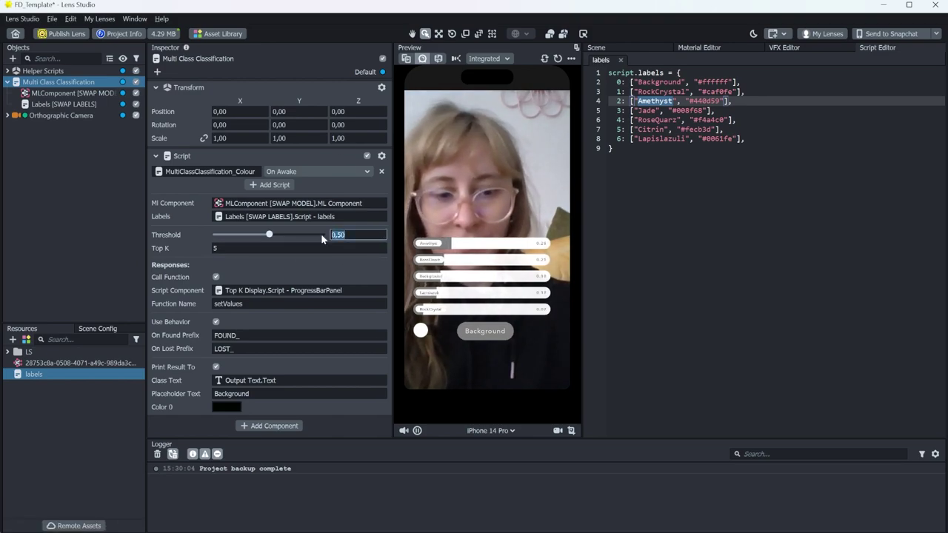
Set Multi Class Classification Threshold to 0,30 and Top K to 2
text(0,3)
key(Return)
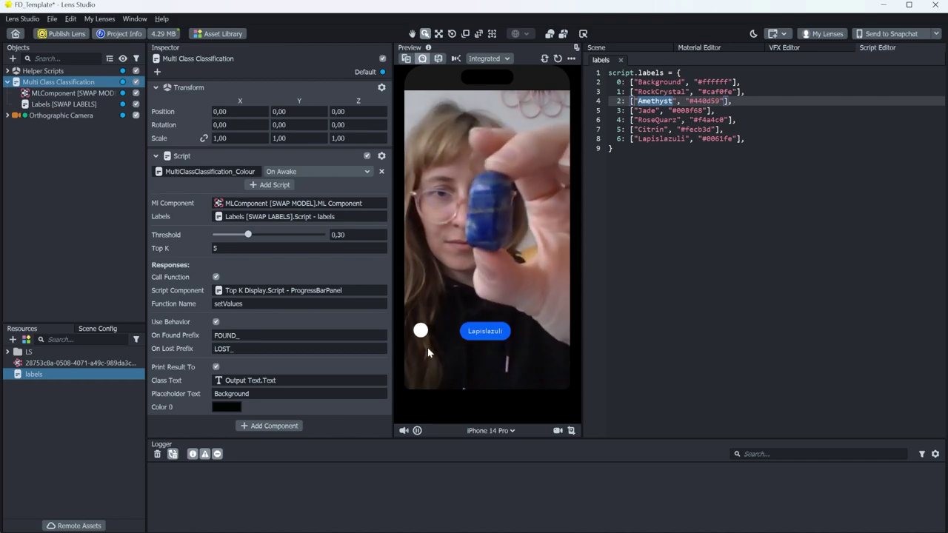
click(382, 253)
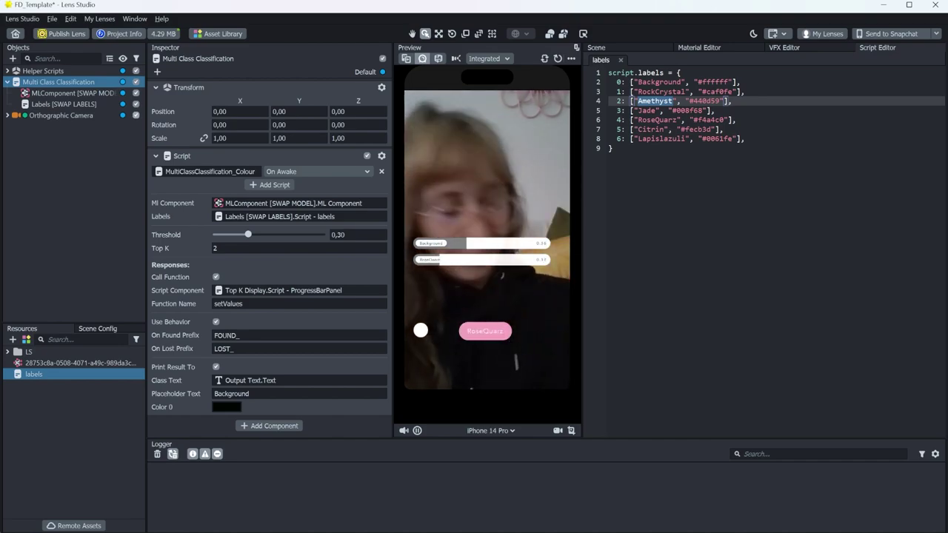
click(611, 148)
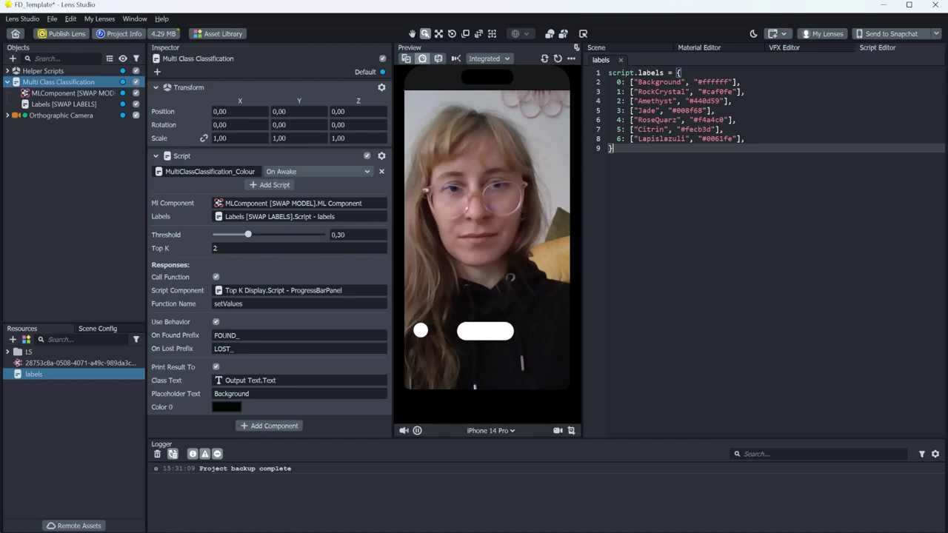
In labels.js, change the RockCrystal label to ClearQuartz and add the missing t to RoseQuartz
double_click(683, 92)
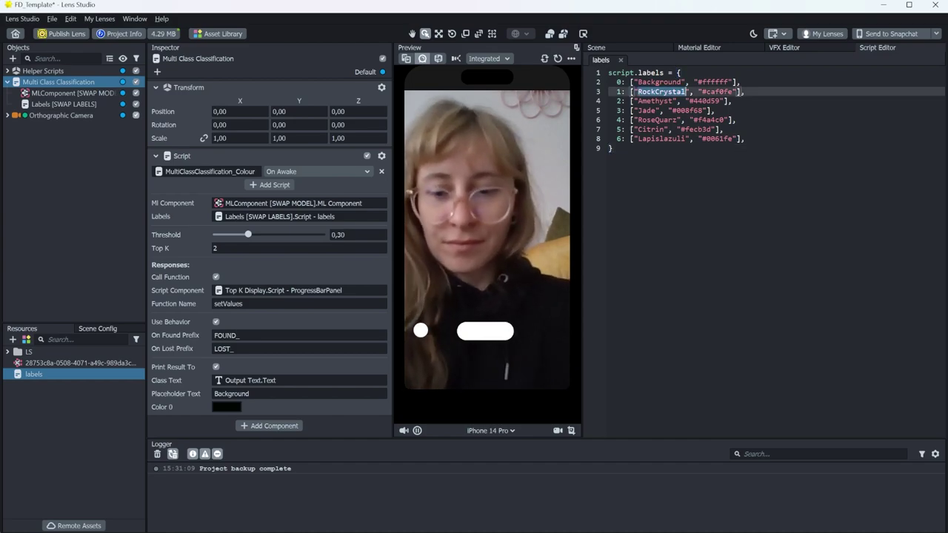
text(ClearQu)
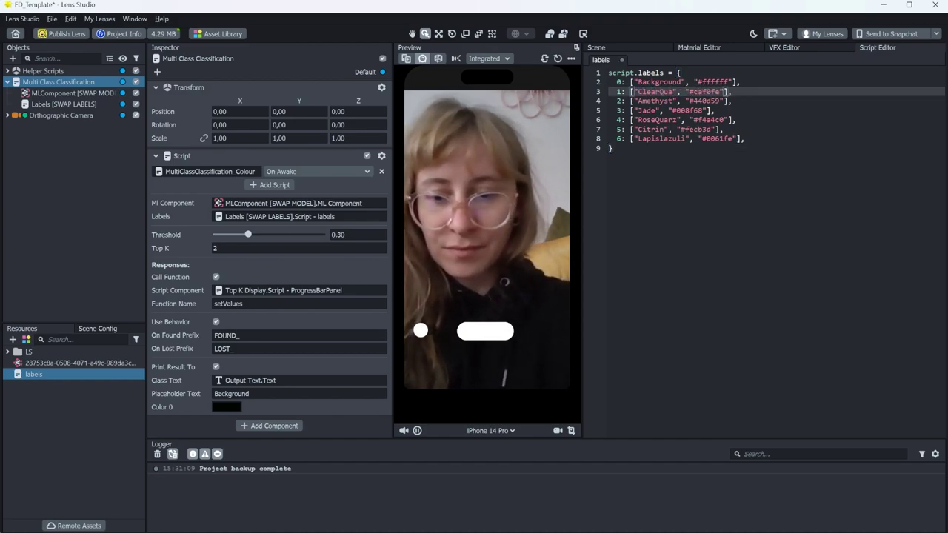
text(artz)
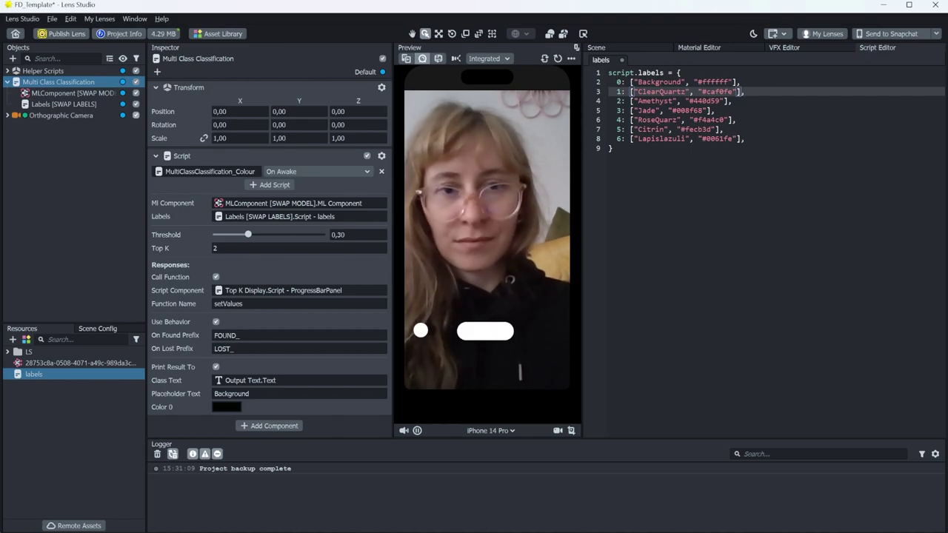
click(674, 119)
text(t)
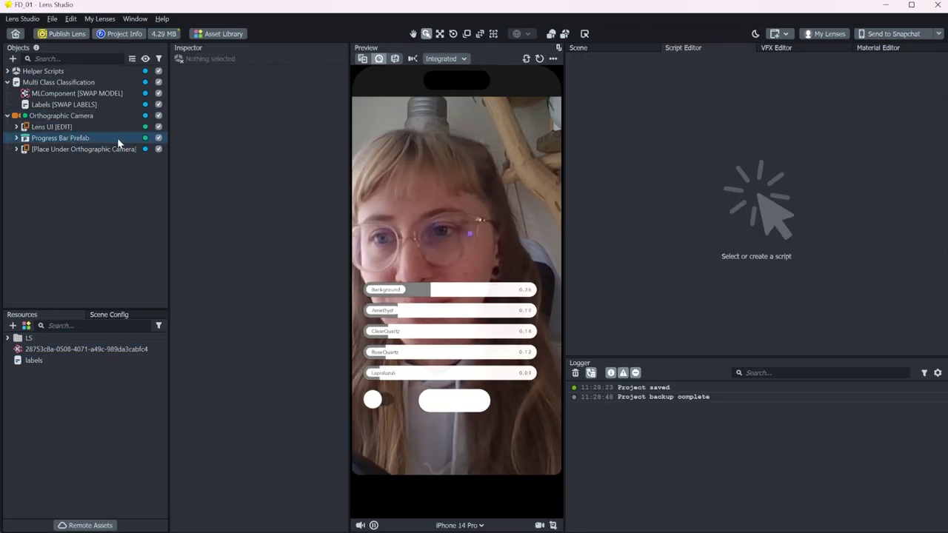
Uncheck Progress Bar Prefab and Place Under Orthographic Camera, then reselect Multi Class Classification
click(158, 138)
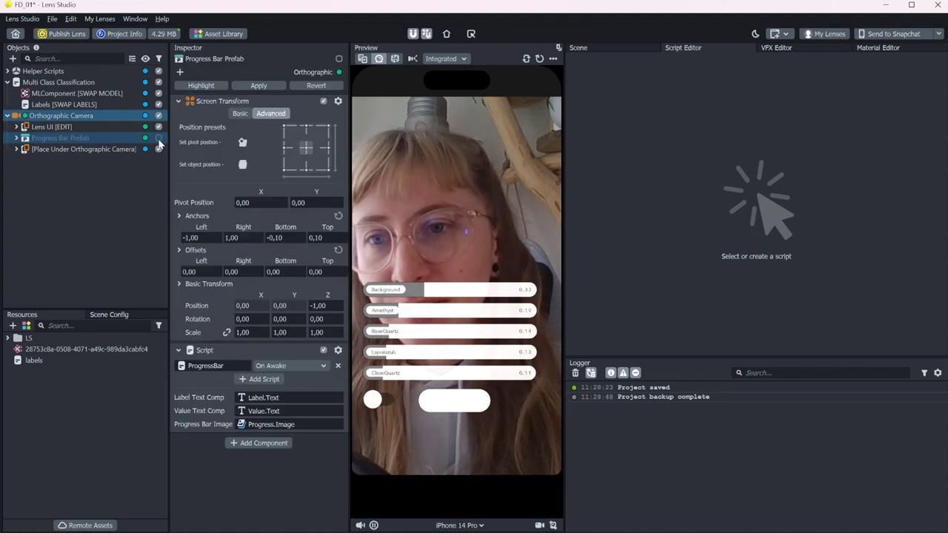
click(159, 149)
click(73, 217)
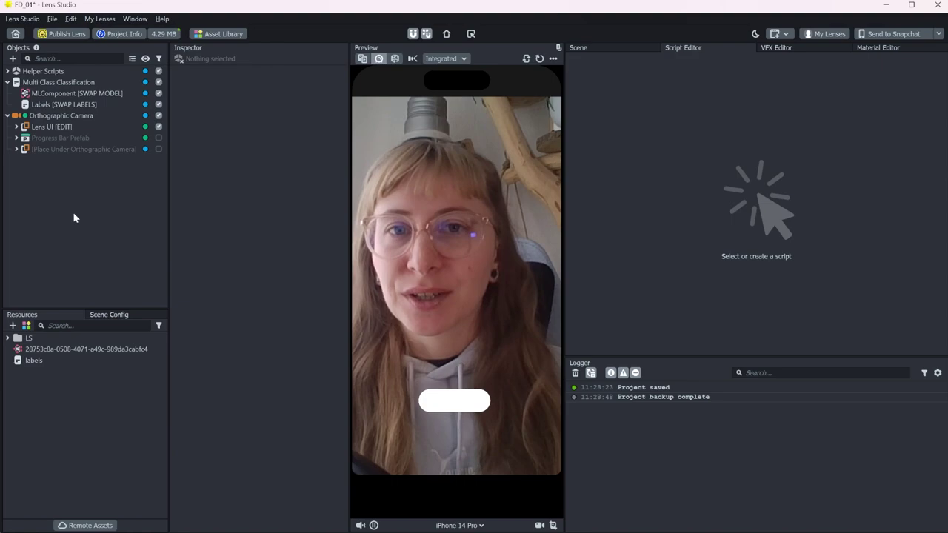
click(62, 84)
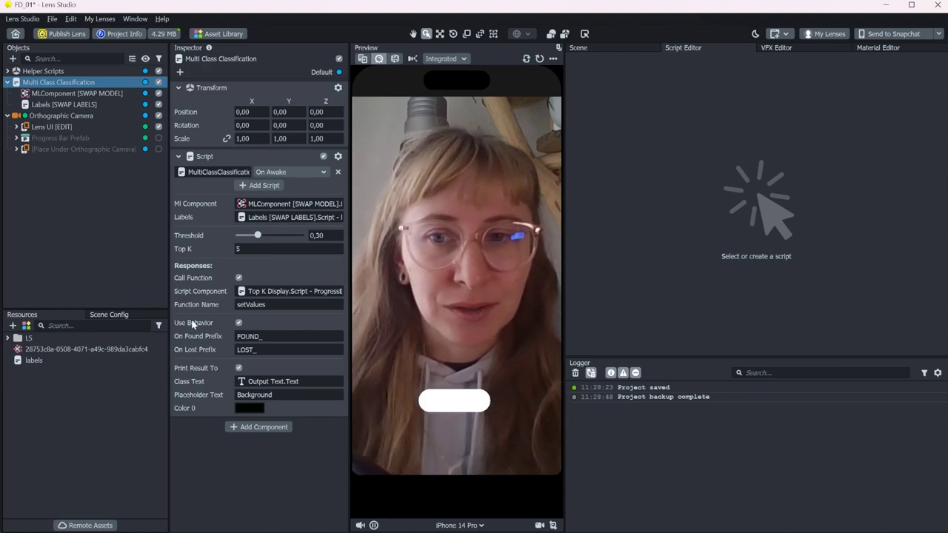
Inspect the FOUND_ and LOST_ prefix fields with the labels script opened alongside
click(236, 337)
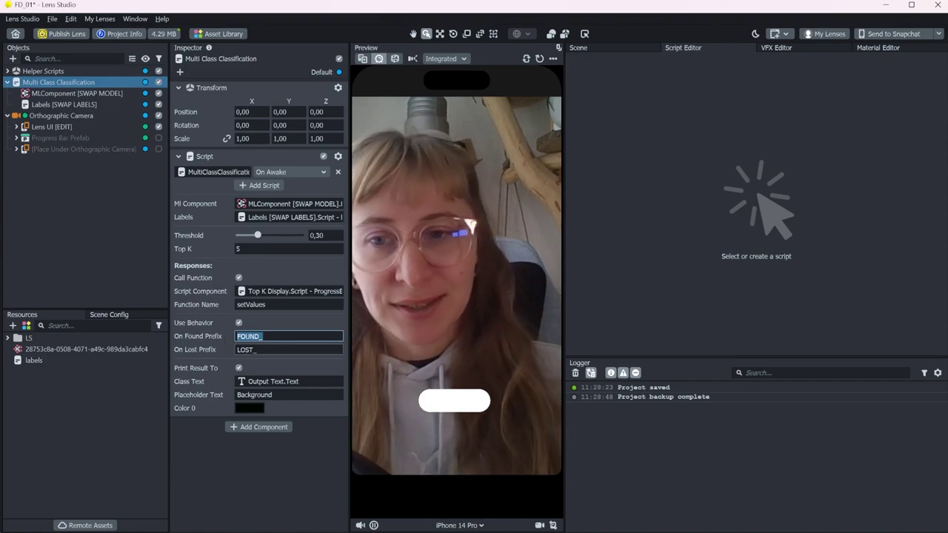
click(236, 350)
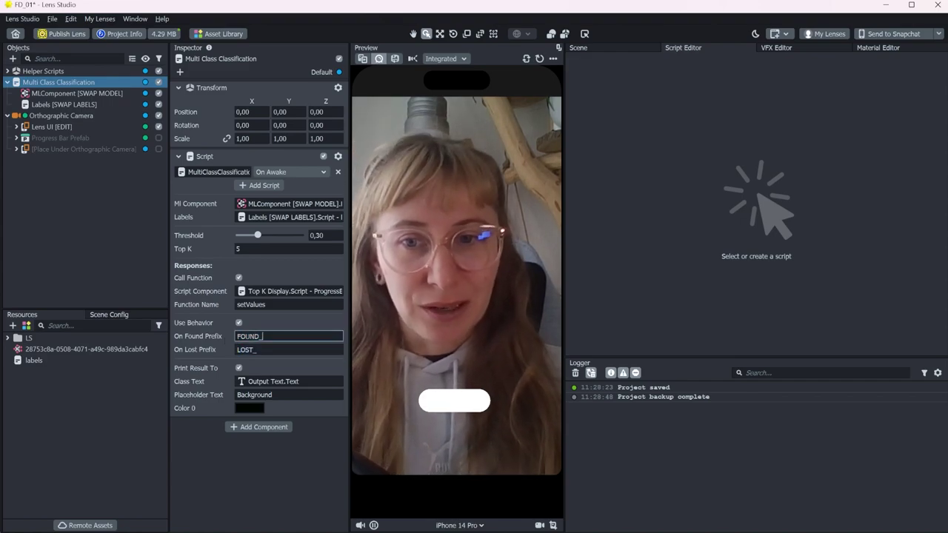
double_click(34, 360)
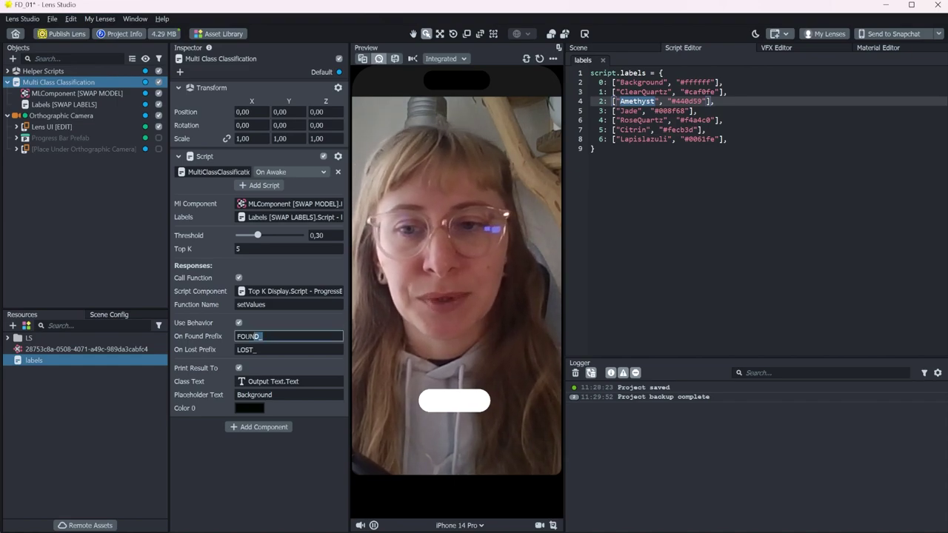
click(248, 336)
click(288, 350)
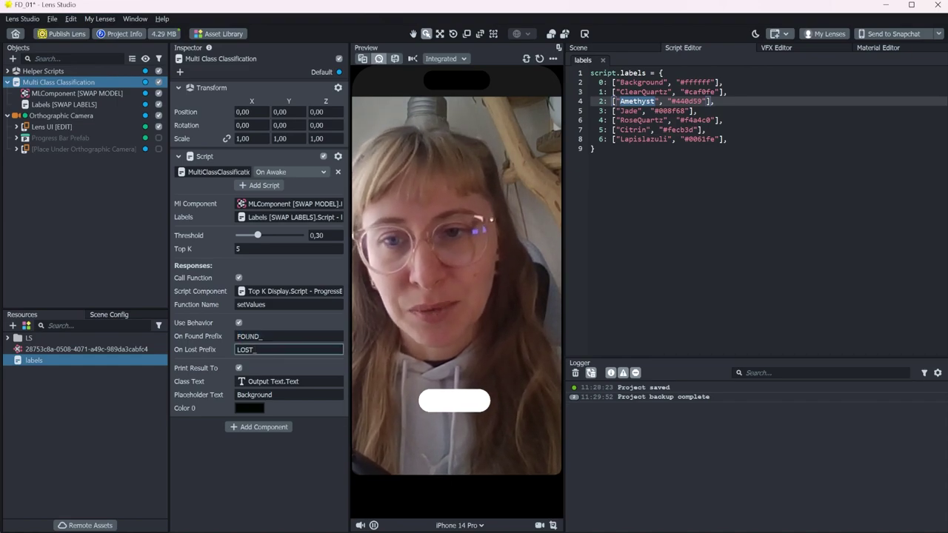
click(289, 336)
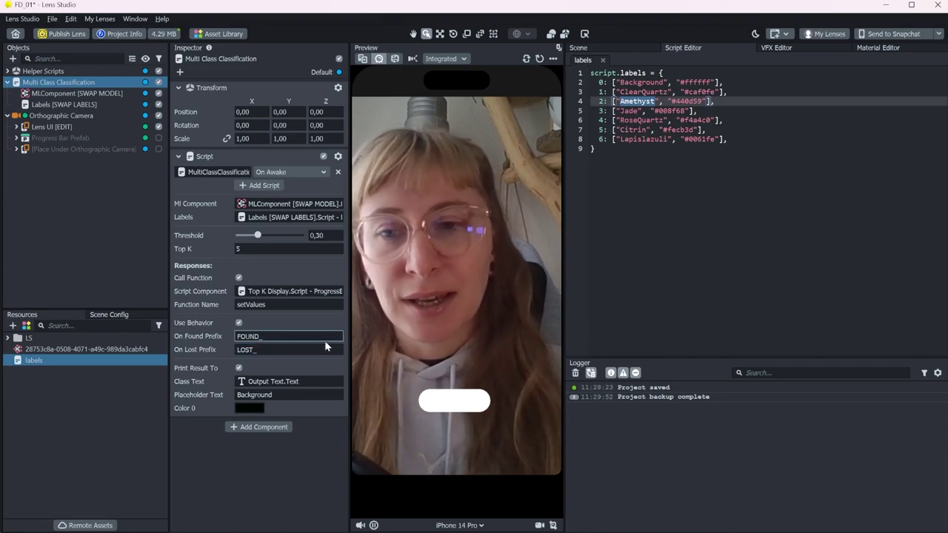
Copy Amethyst and append it to On Found Prefix, making it FOUND_Amethyst
key(Return)
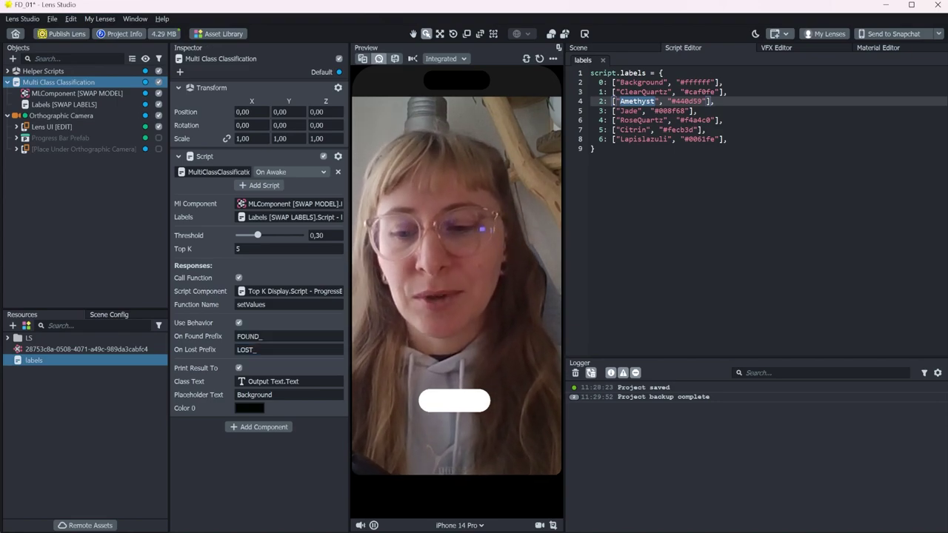
click(290, 336)
text(Amethyst)
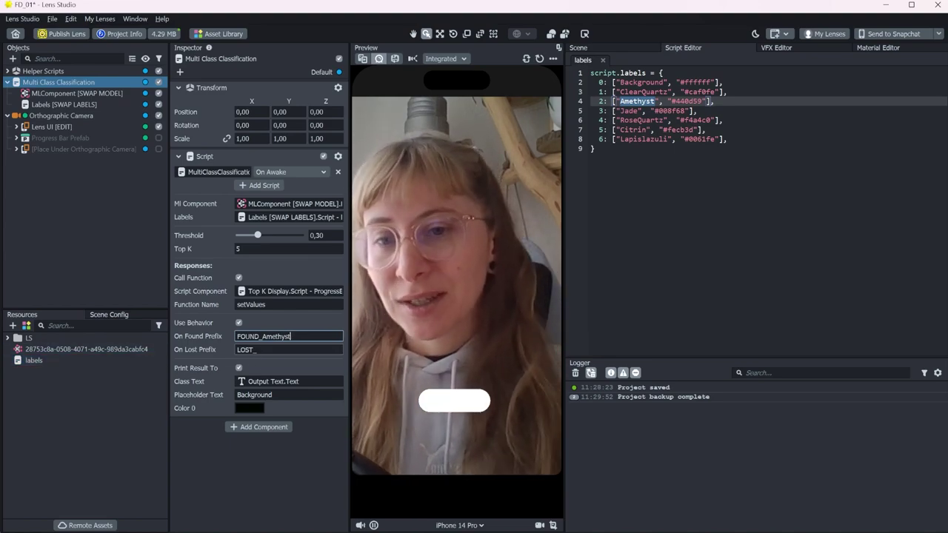
key(shift+Left)
key(shift+Left)
key(shift+Left)
key(shift+Left)
key(shift+Left)
key(shift+Left)
key(shift+Left)
key(shift+Left)
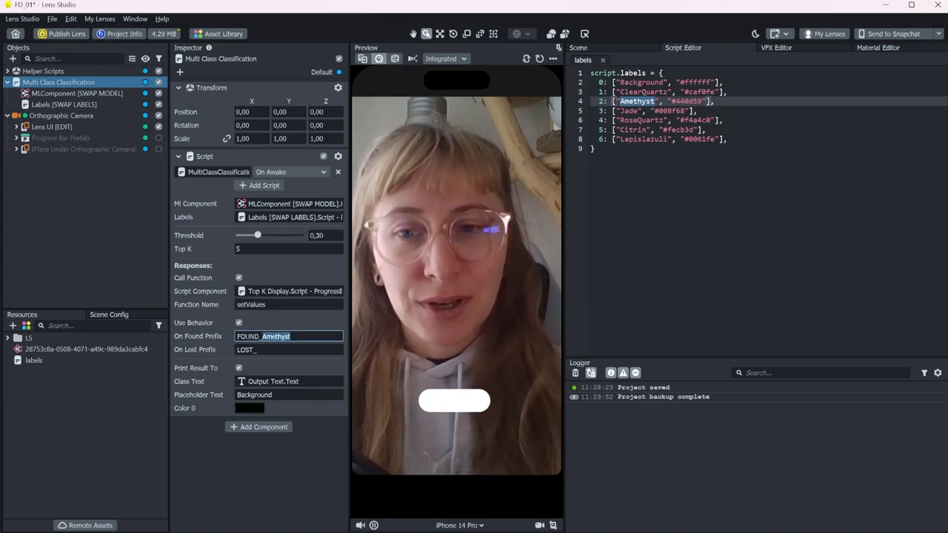
Create a new empty scene object named 'Trigger events'
click(104, 231)
right_click(104, 231)
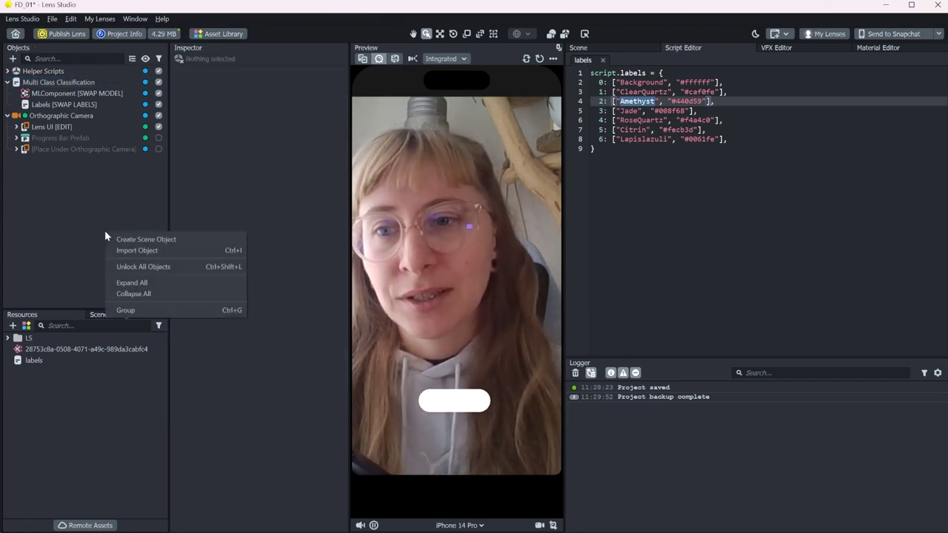
click(120, 243)
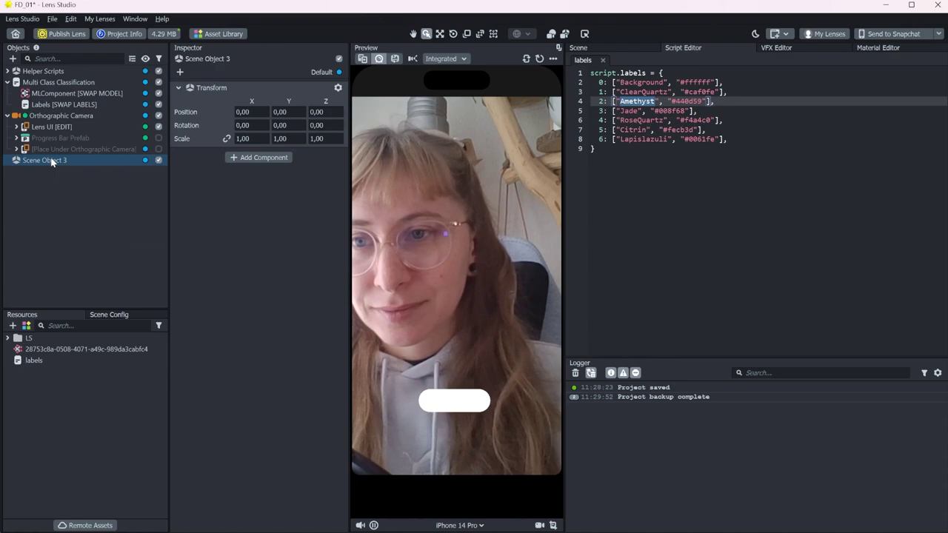
text(Trigger)
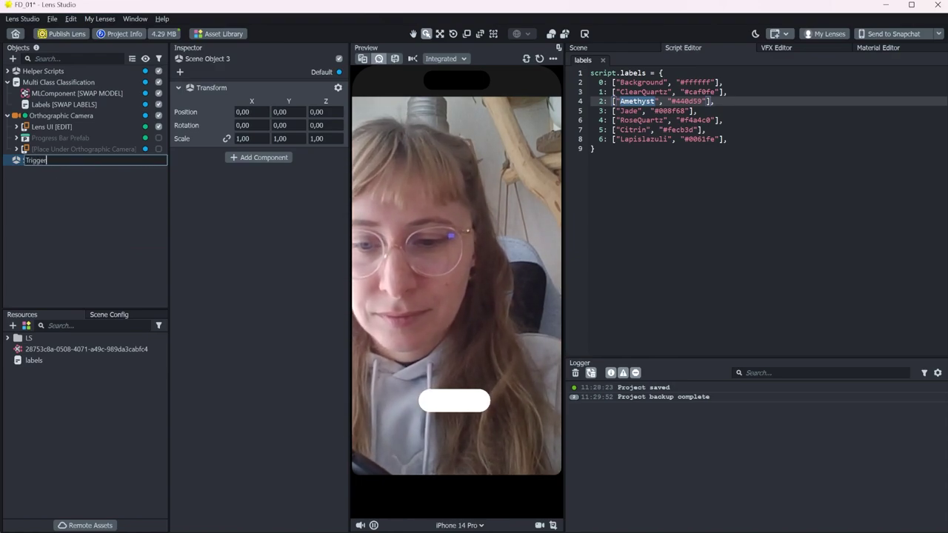
text( events)
key(Return)
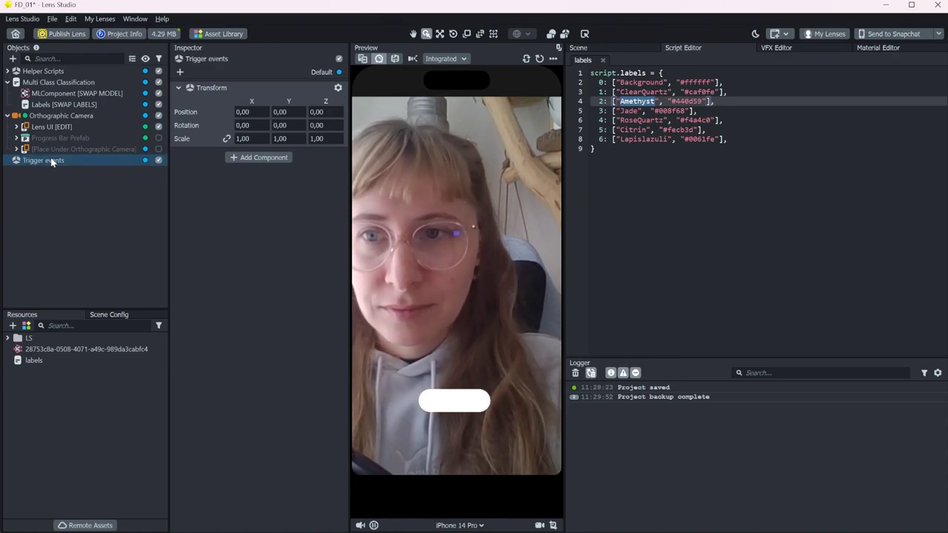
Add a Script component to Trigger events and attach the Behavior script
click(233, 157)
text(script)
key(Return)
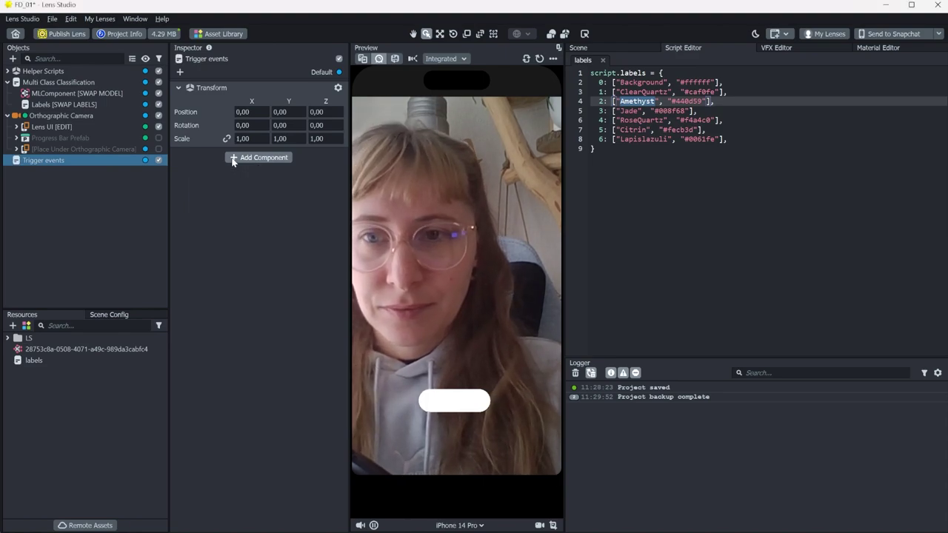
click(257, 172)
text(beha)
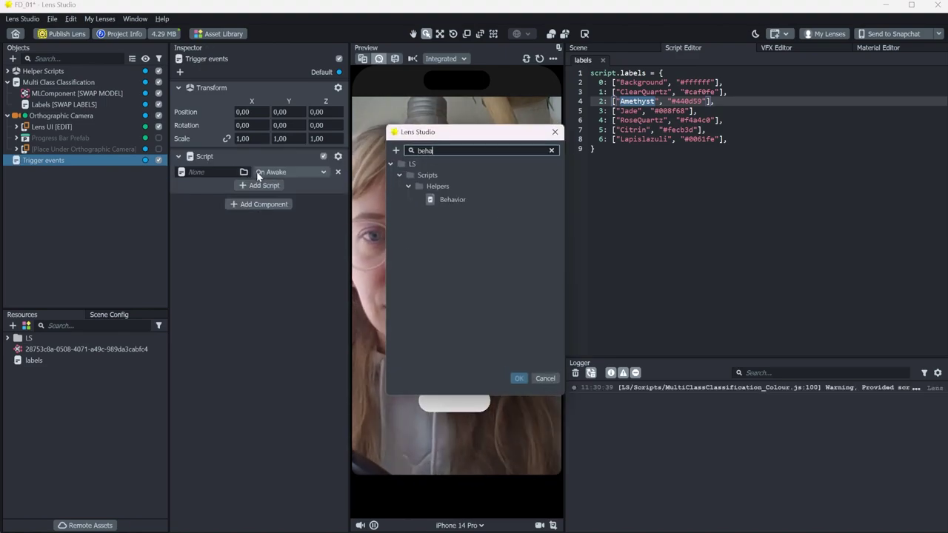
click(489, 198)
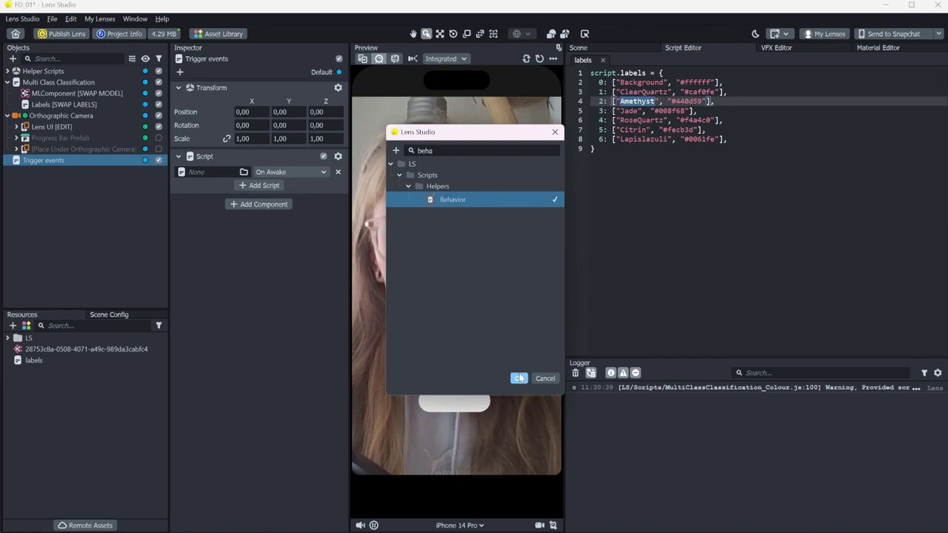
click(518, 379)
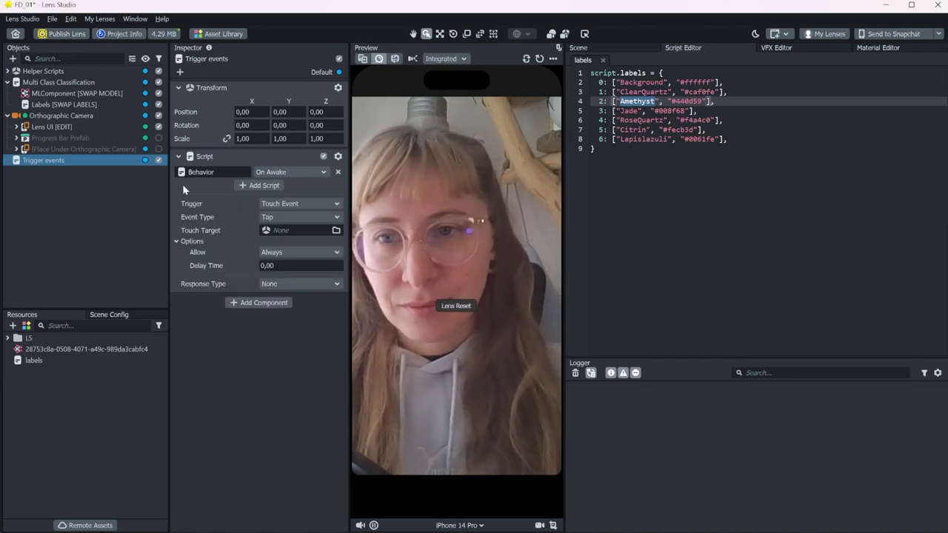
Set the Behavior trigger to On Custom Trigger named FOUND_Amethyst
click(320, 204)
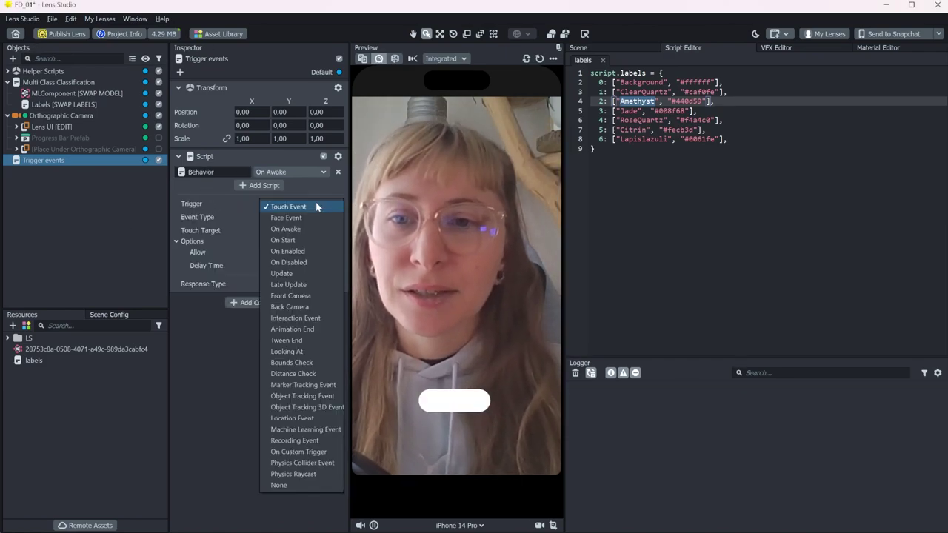
click(300, 452)
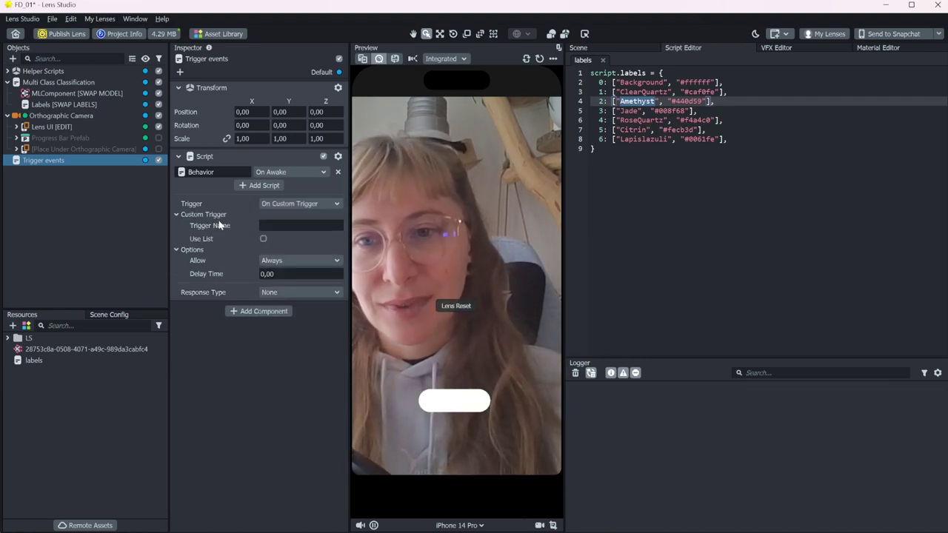
click(282, 225)
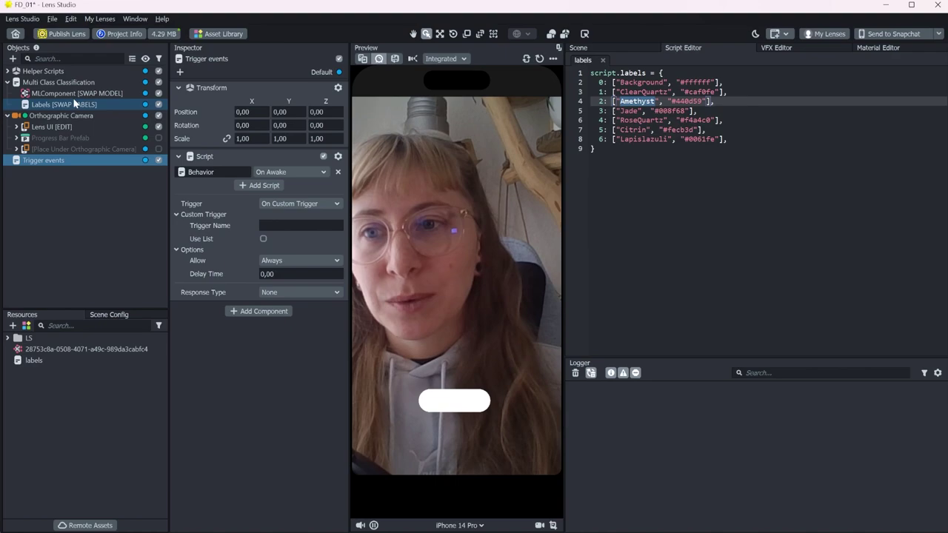
click(58, 82)
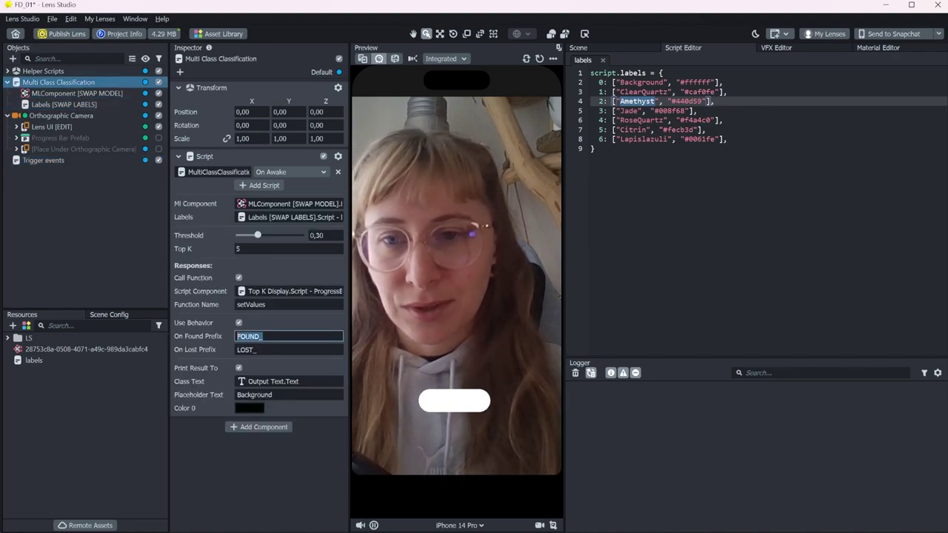
click(67, 161)
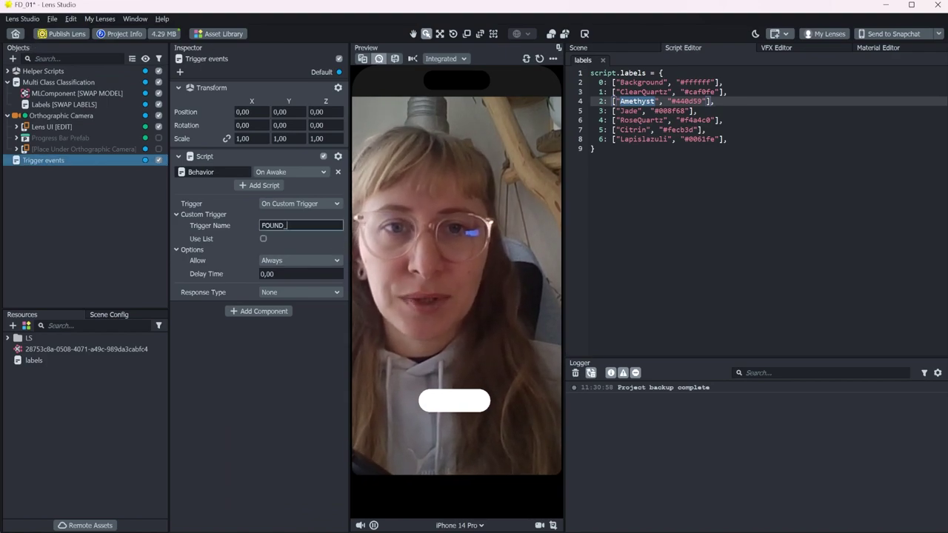
key(Return)
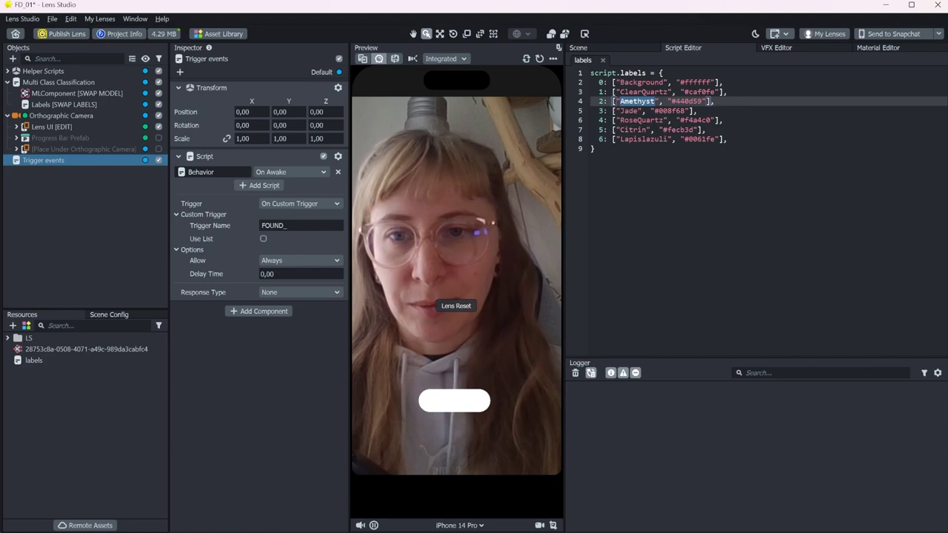
Set the response to Print Message with the text 'AMETHYST found ! :)'
click(303, 291)
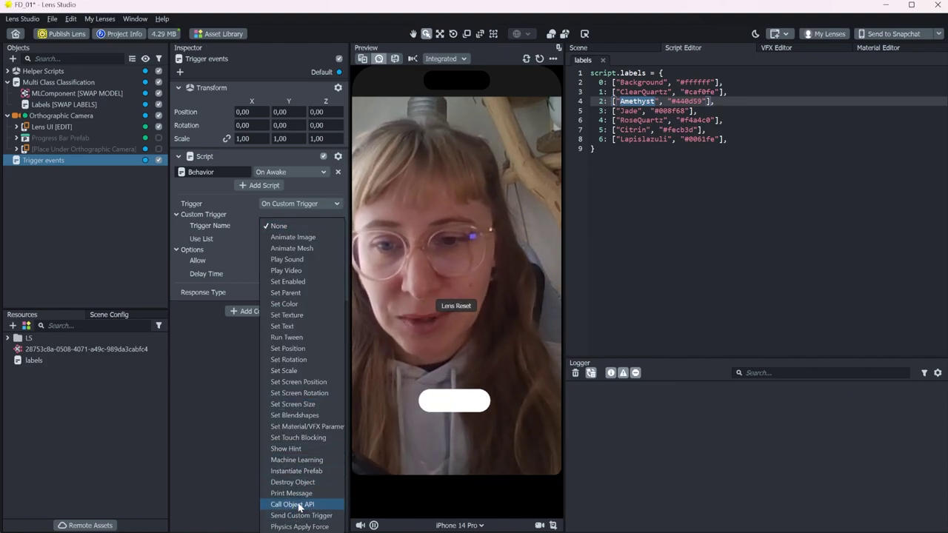
click(318, 493)
click(297, 305)
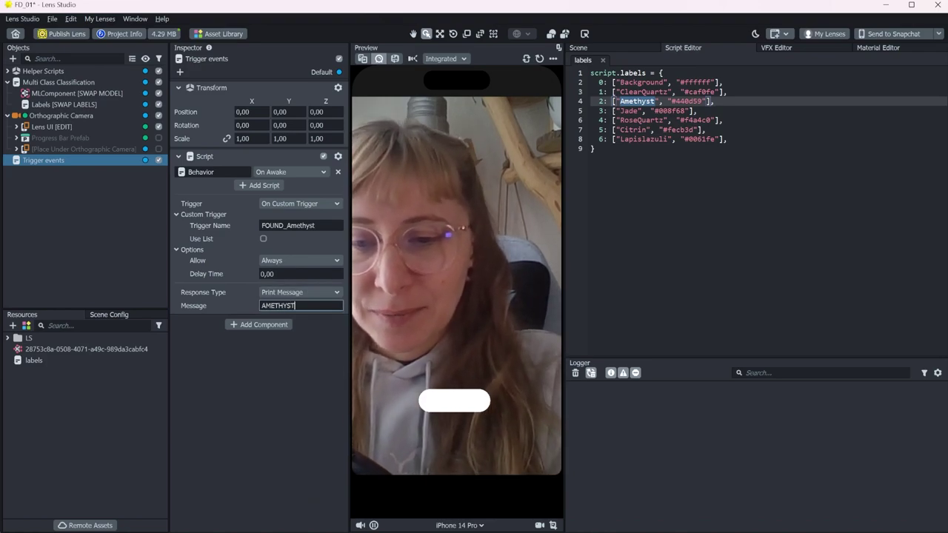
text(AMETHYST found ! :)
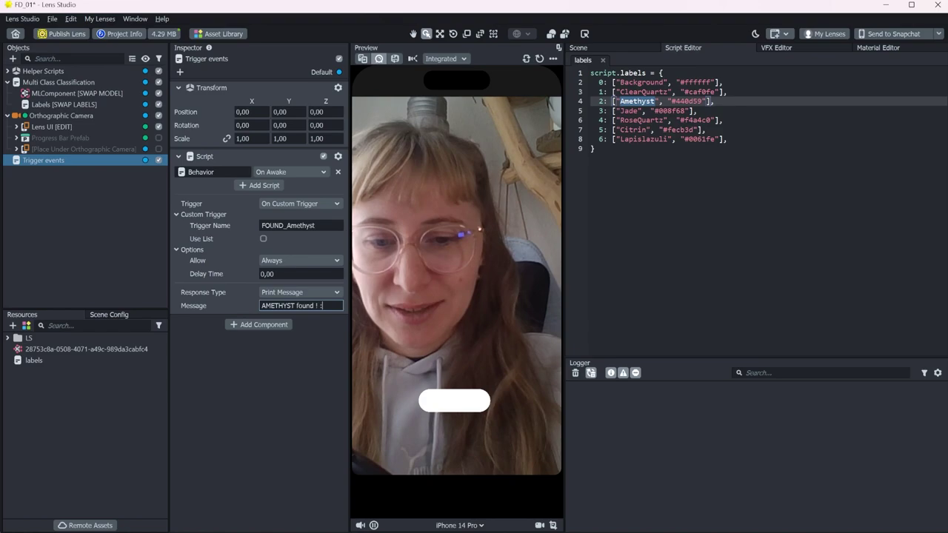
text())
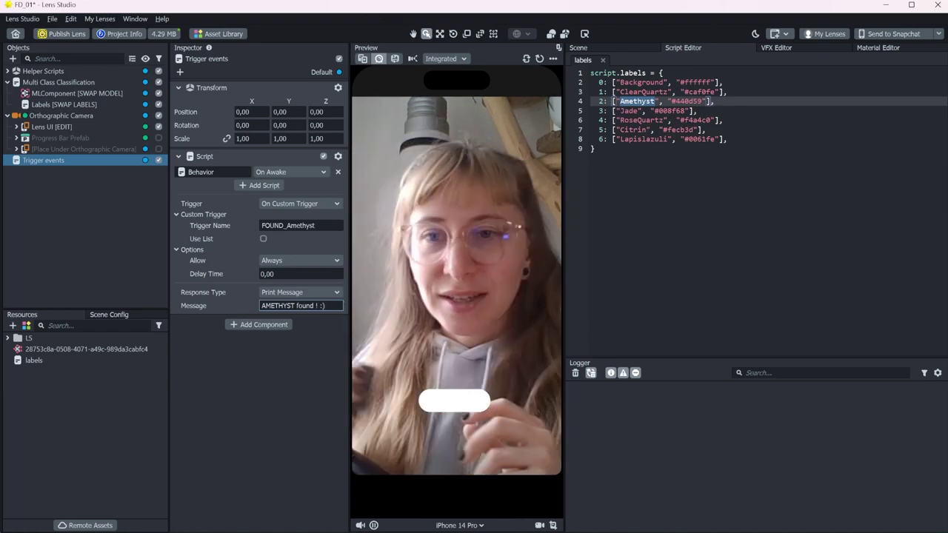
click(296, 420)
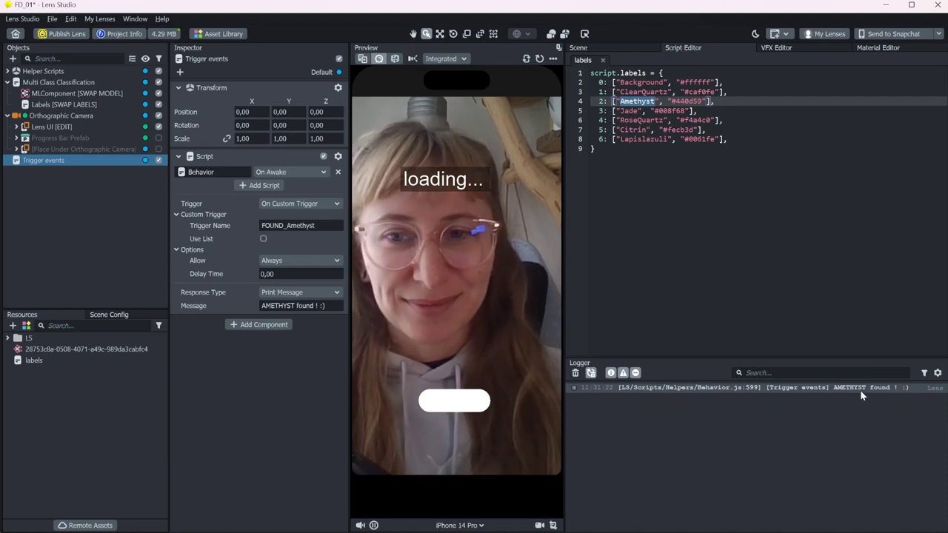
click(311, 294)
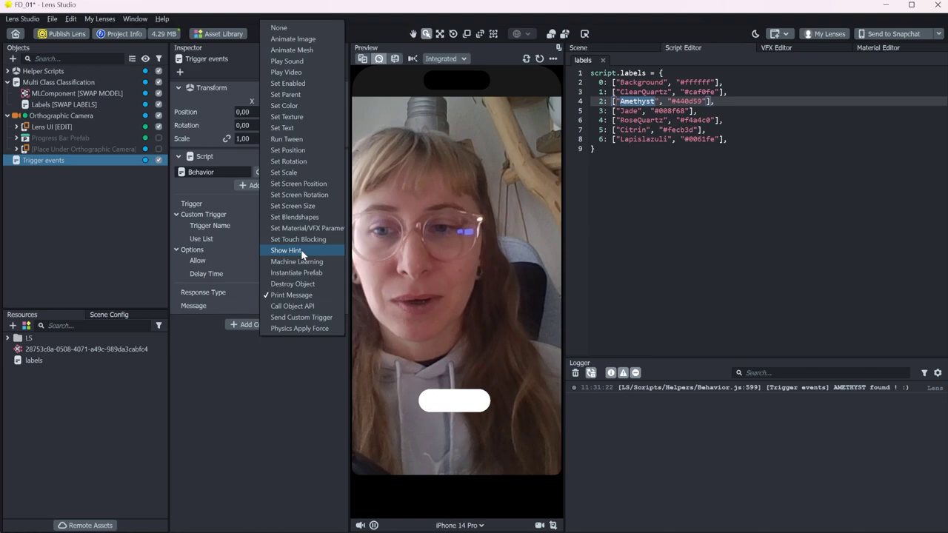
Keep Print Message as the response, then add a Box mesh and shrink it to about a fifth
click(218, 411)
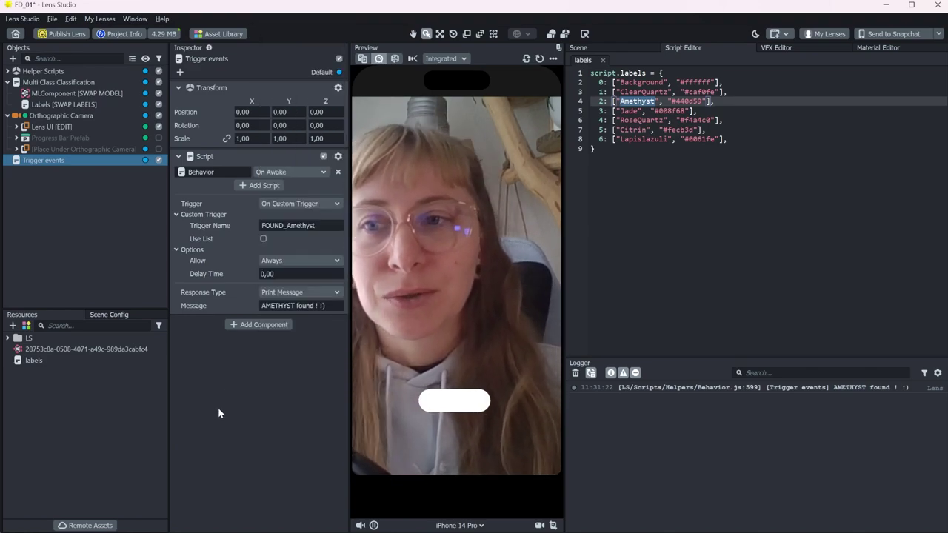
click(13, 60)
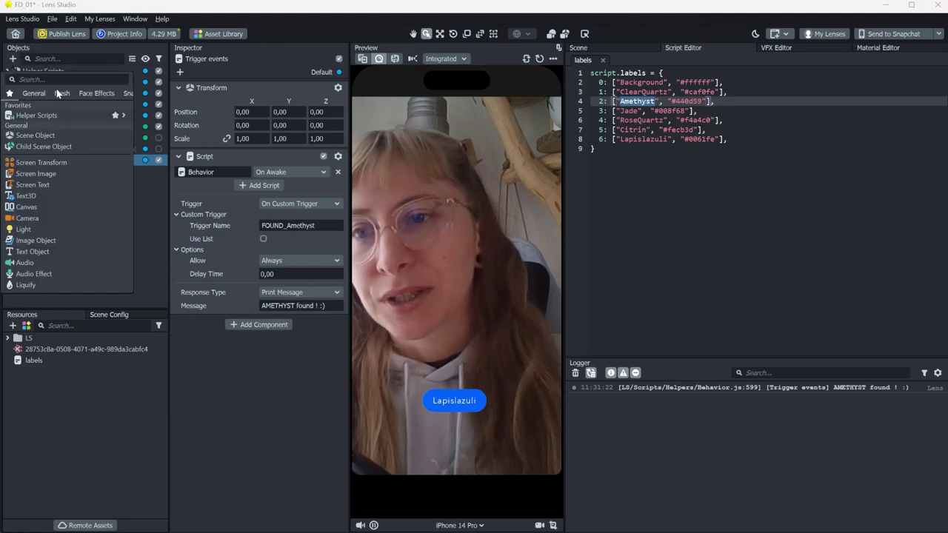
click(58, 91)
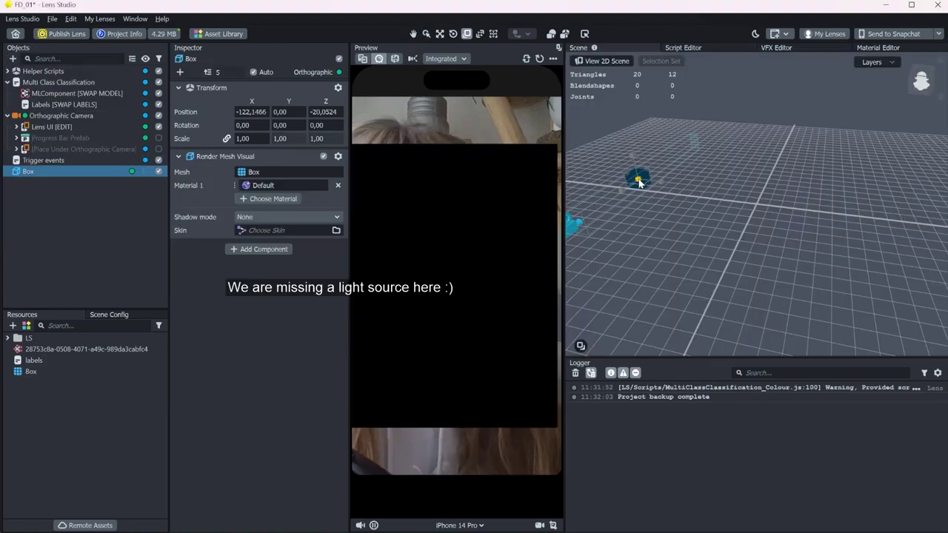
drag(639, 182, 627, 188)
key(e)
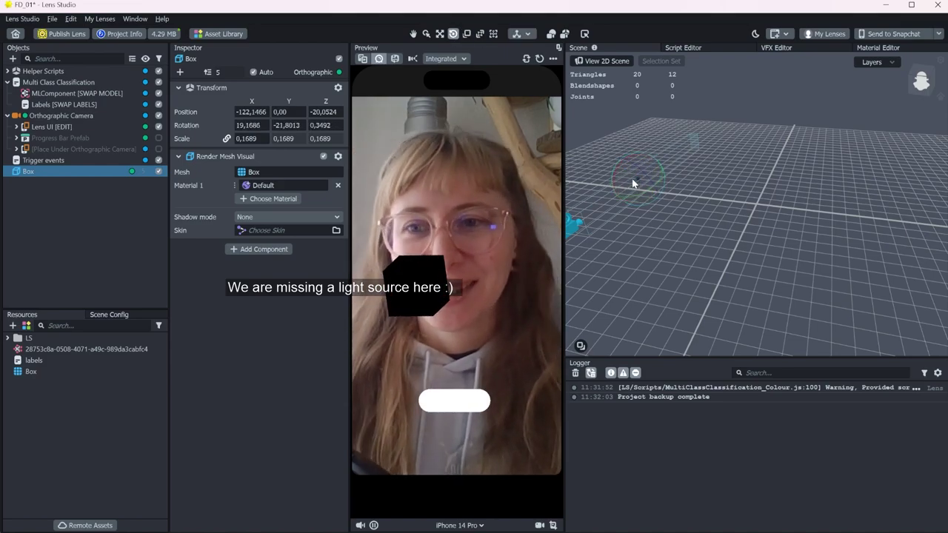
click(118, 222)
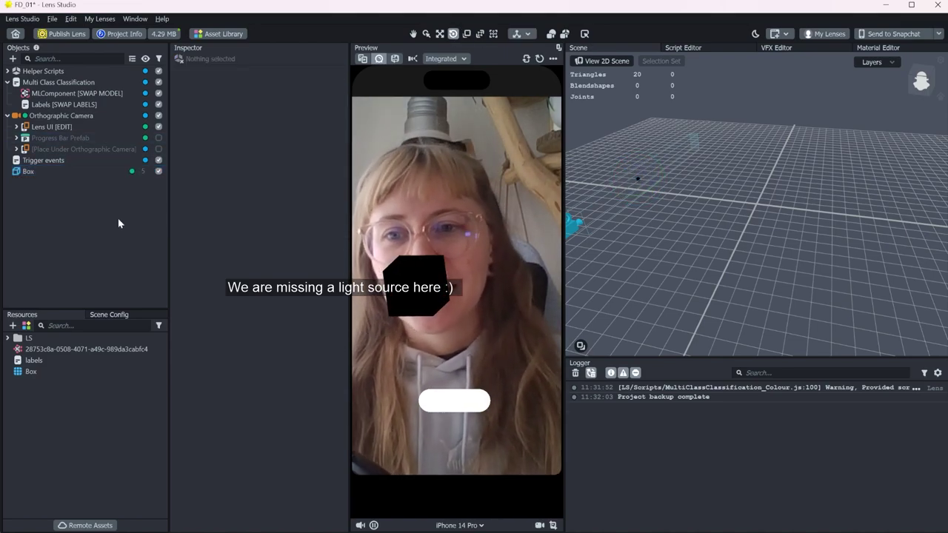
Set the Trigger events response to Set Enabled with the Box as target, and disable the Box
click(56, 159)
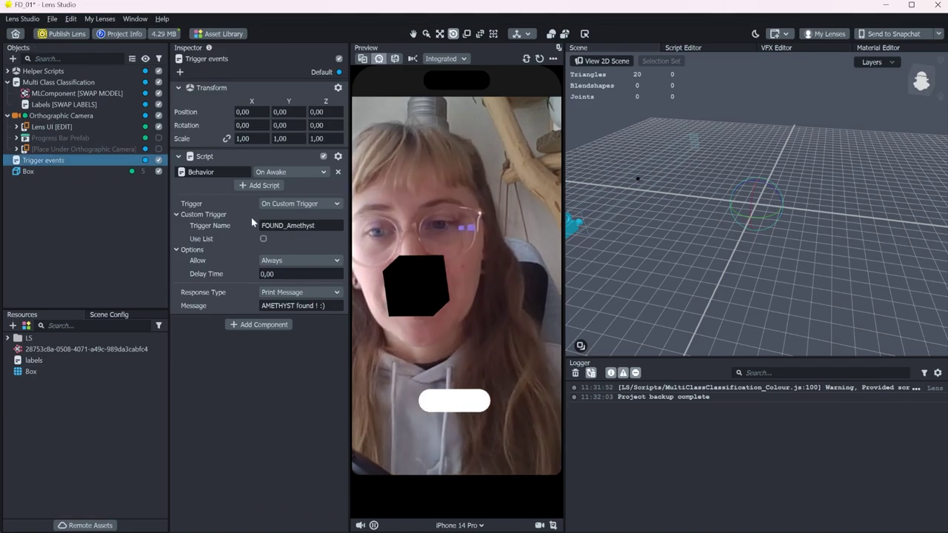
click(296, 292)
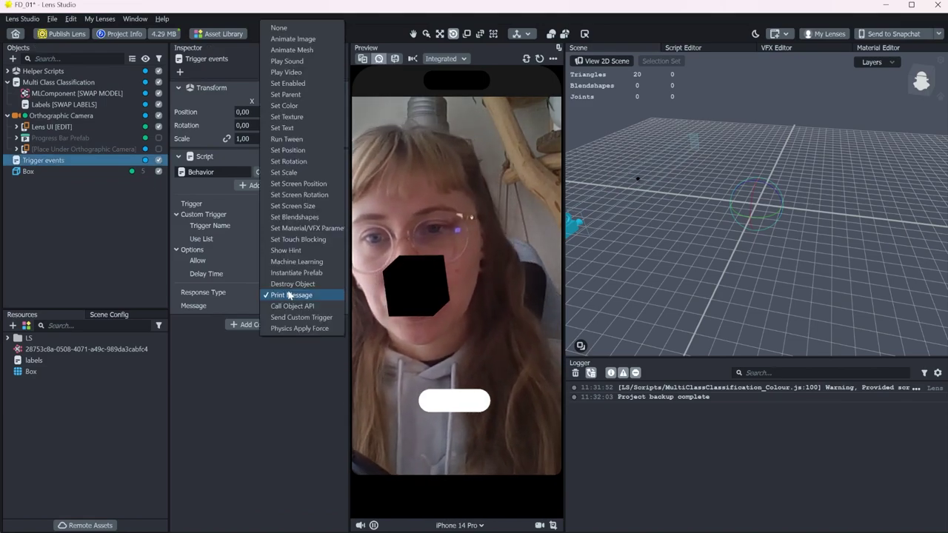
click(289, 83)
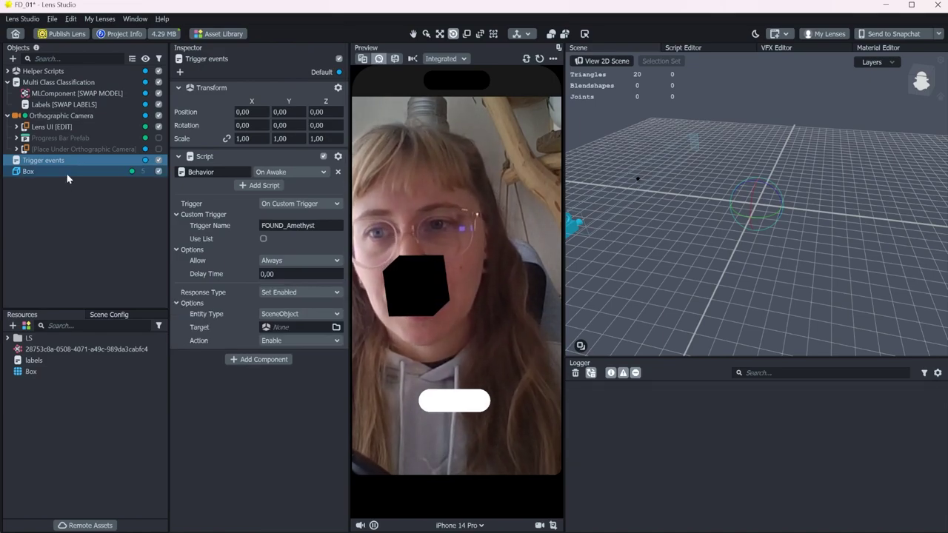
drag(28, 171, 276, 293)
click(158, 171)
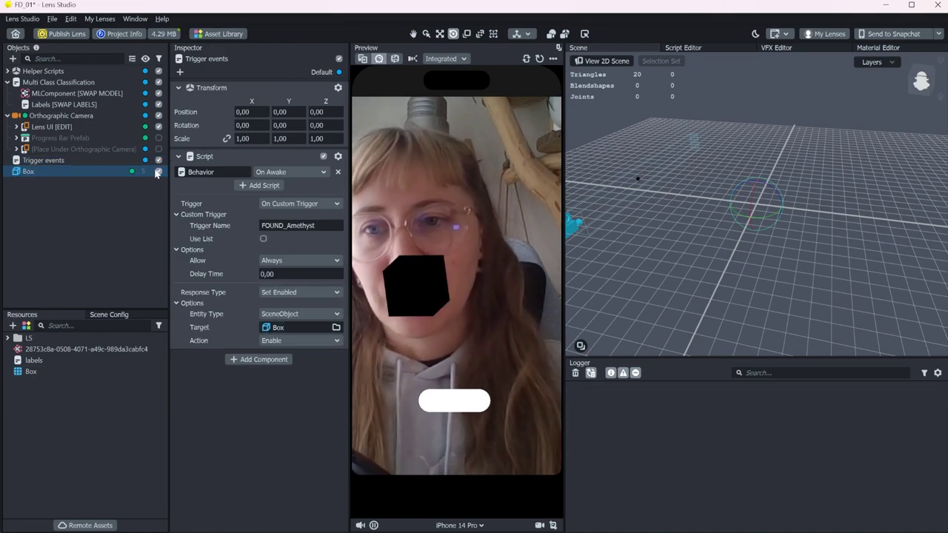
click(159, 171)
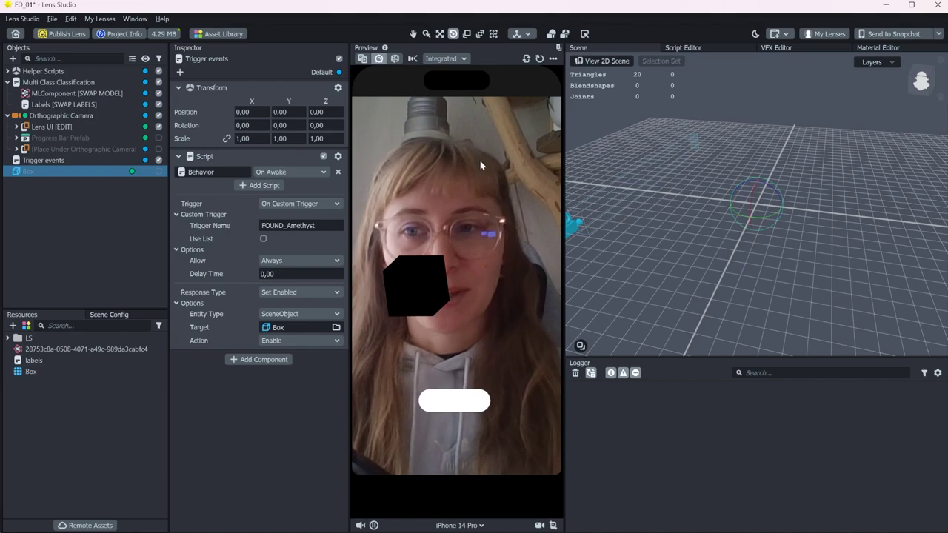
click(11, 59)
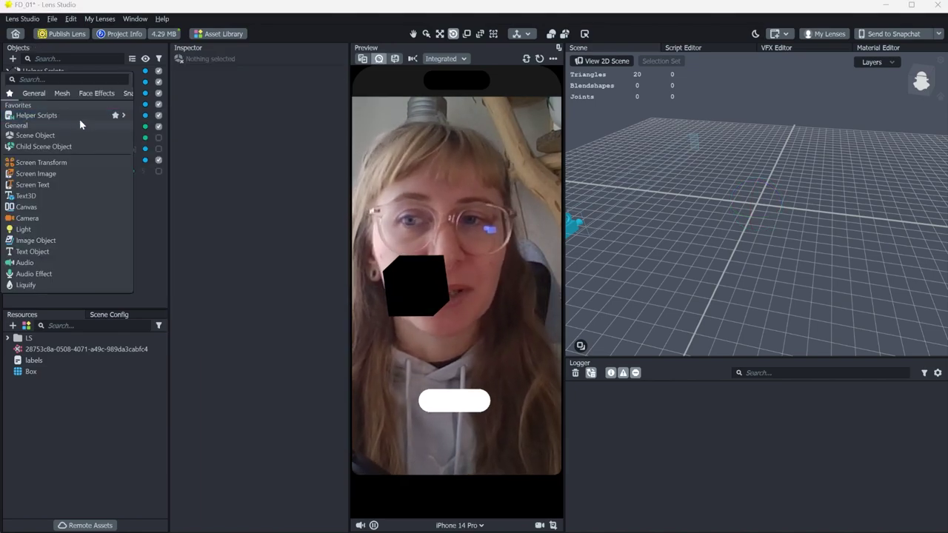
Add a Tween Manager helper, delete its Examples [REMOVE_ME] child, and move TweenManager to the top
mouse_move(79, 118)
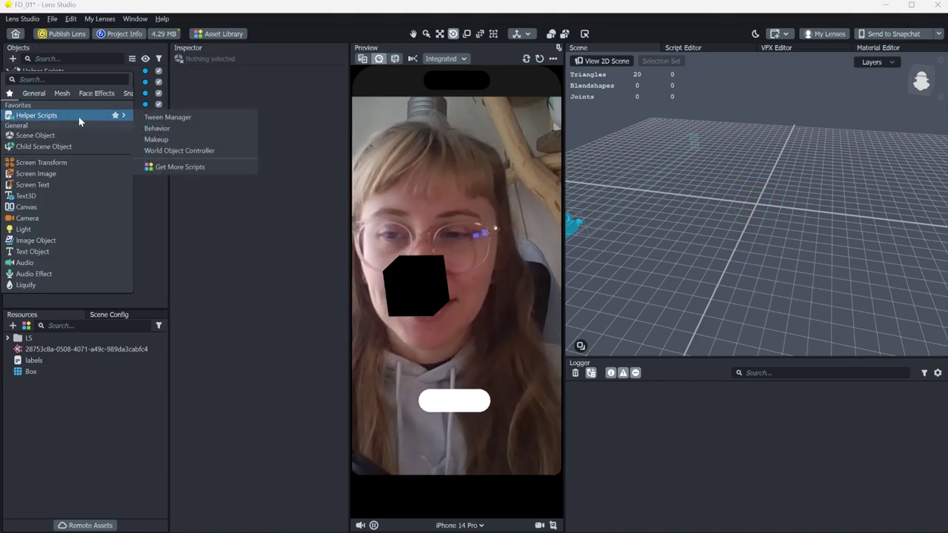
click(162, 117)
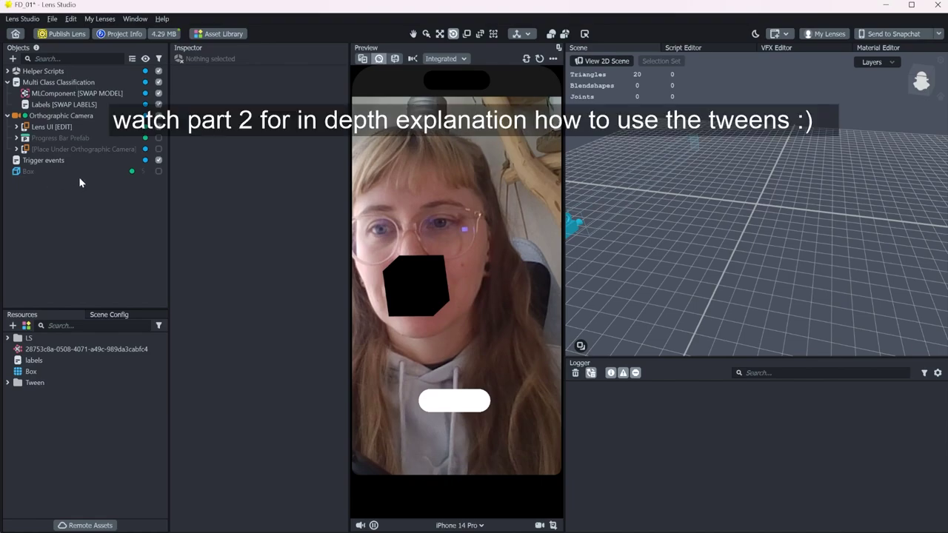
key(ctrl+v)
click(7, 182)
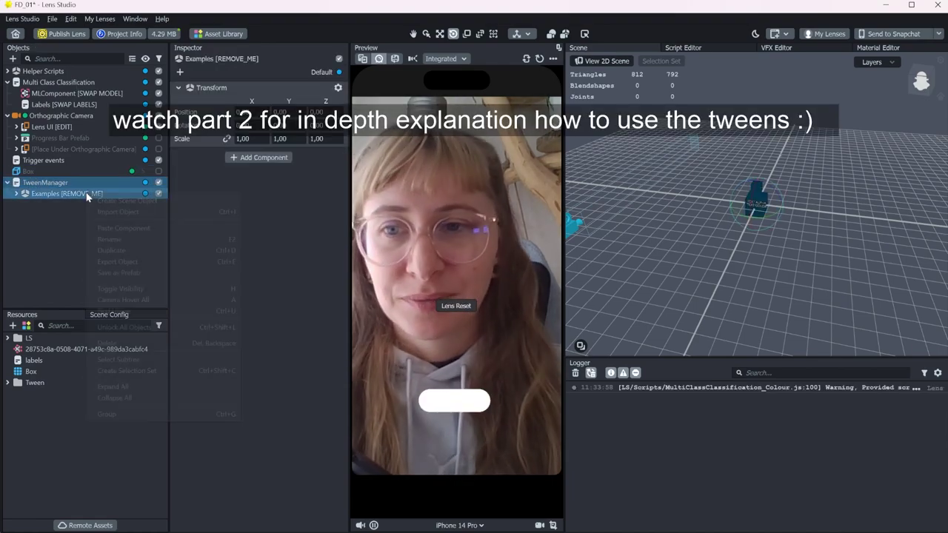
right_click(86, 193)
click(131, 343)
drag(45, 183, 64, 72)
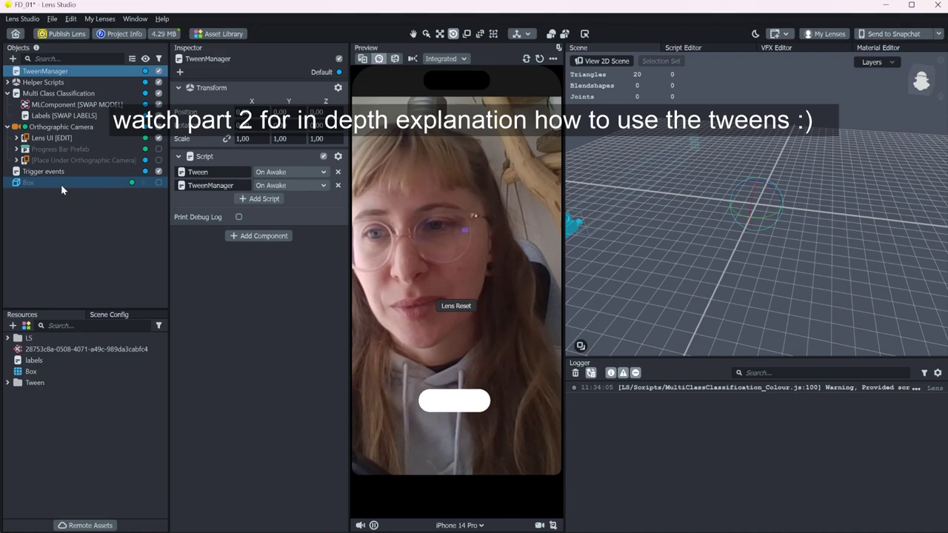
Add a TweenTransform Script component to Trigger events that targets the Box
click(155, 183)
click(51, 171)
click(74, 182)
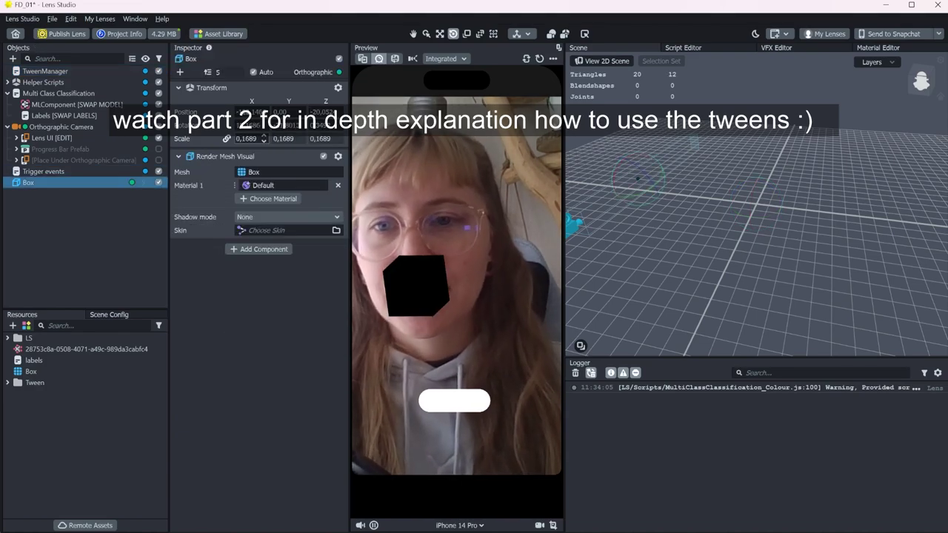
click(45, 171)
click(255, 360)
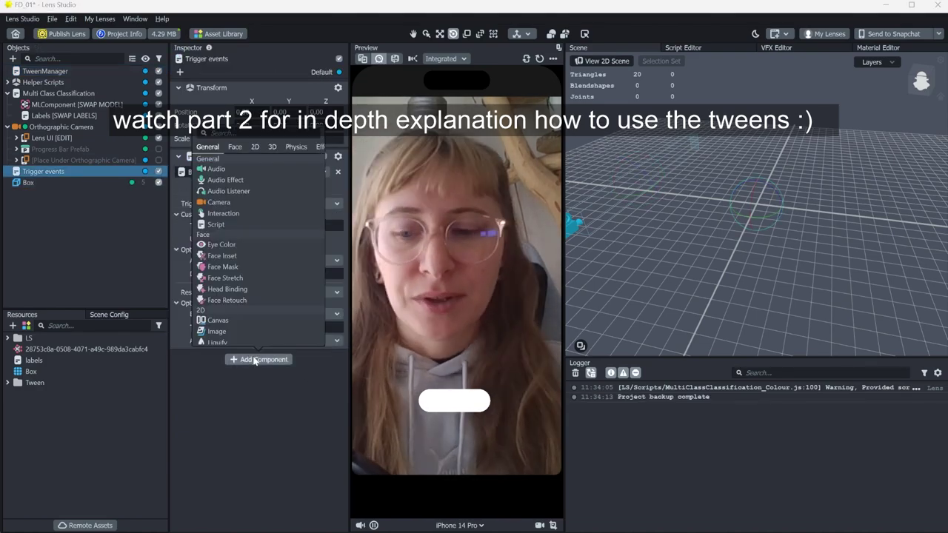
text(scr)
key(Return)
click(243, 374)
click(481, 252)
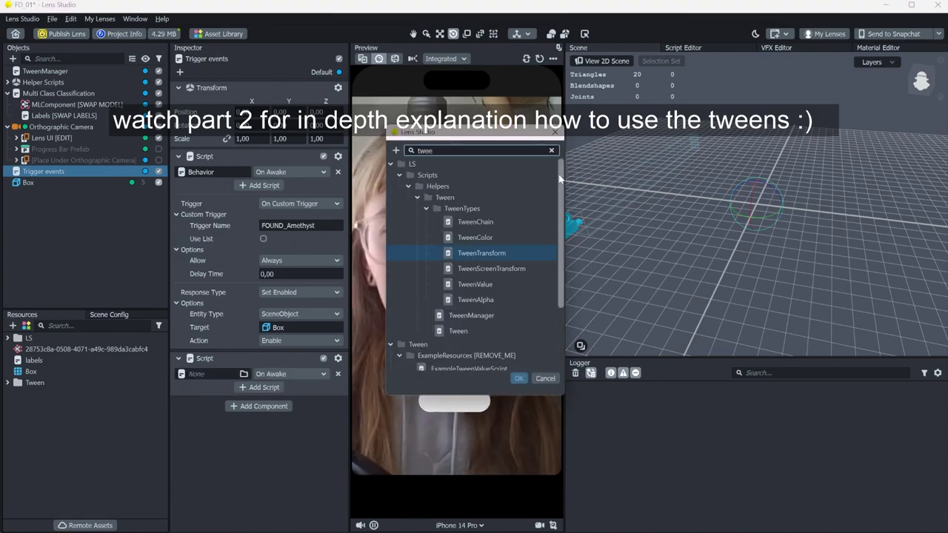
click(519, 379)
drag(71, 182, 274, 334)
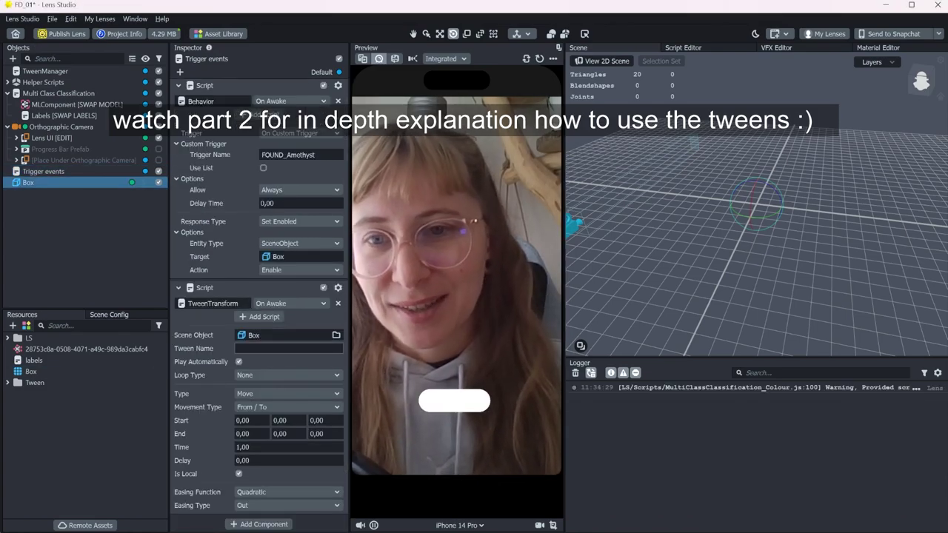
Name the tween 'scaleBOx' and set the trigger's Response Type to Run Tween using scaleBOx
click(289, 348)
text(scaleBOx)
click(300, 221)
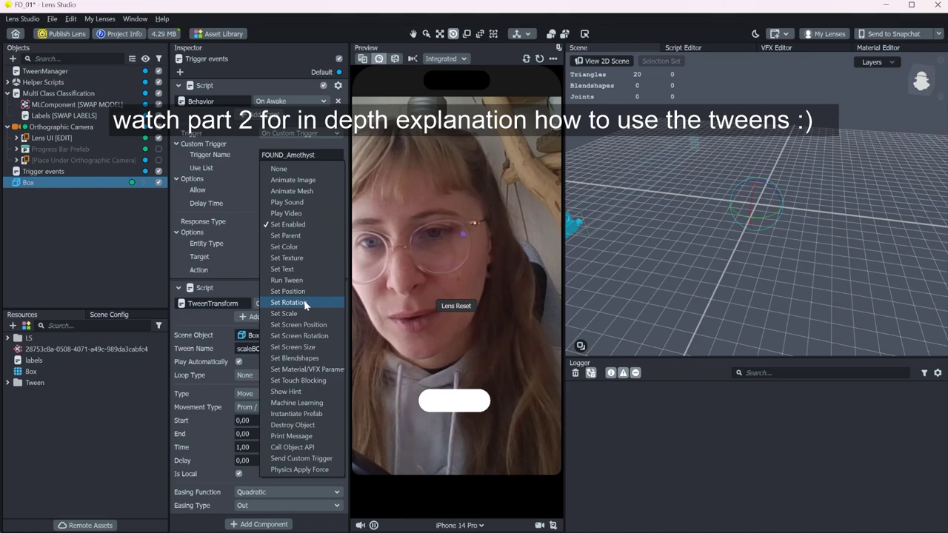
click(294, 277)
double_click(250, 348)
key(ctrl+c)
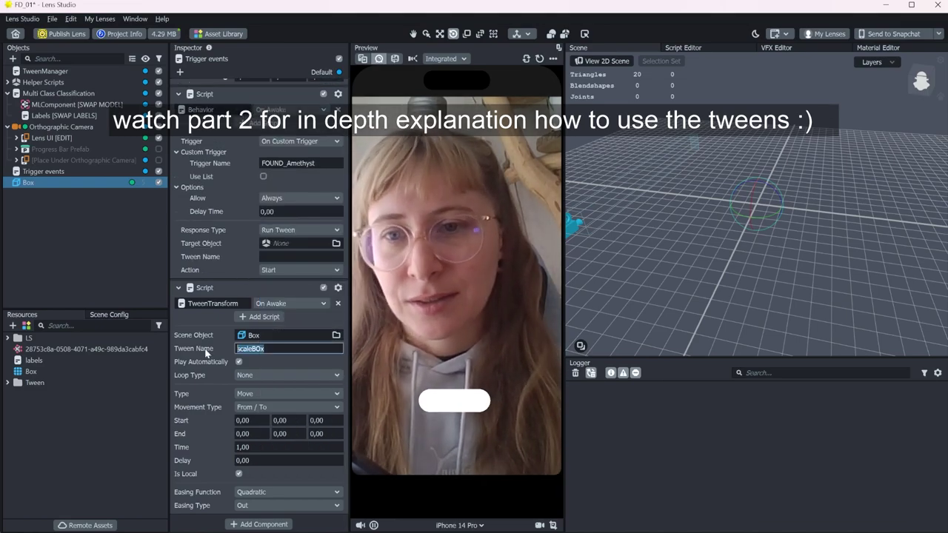
click(299, 256)
key(ctrl+v)
Make the tween a Scale To tween with end scale 1, 1, 1
click(256, 393)
click(258, 406)
click(256, 406)
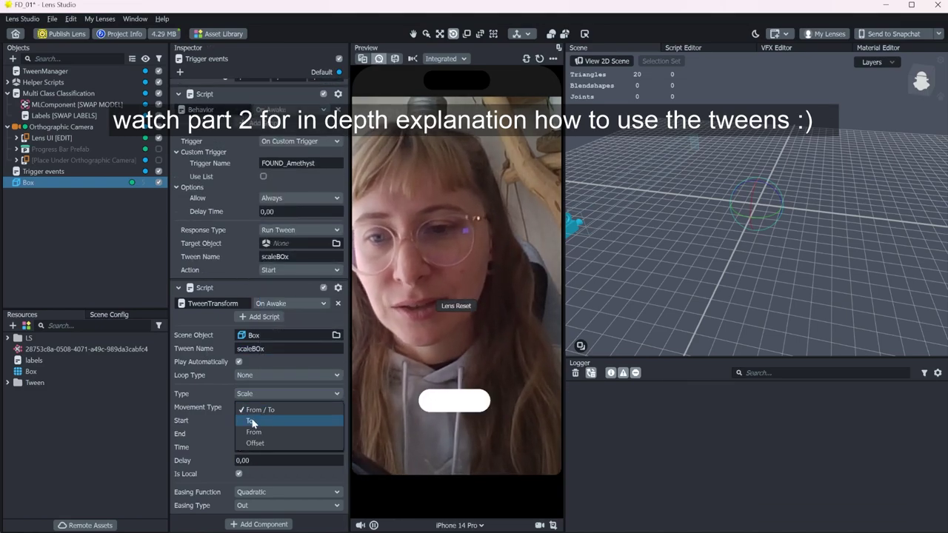
click(253, 420)
click(252, 433)
text(1)
key(Tab)
text(1)
key(Tab)
text(1)
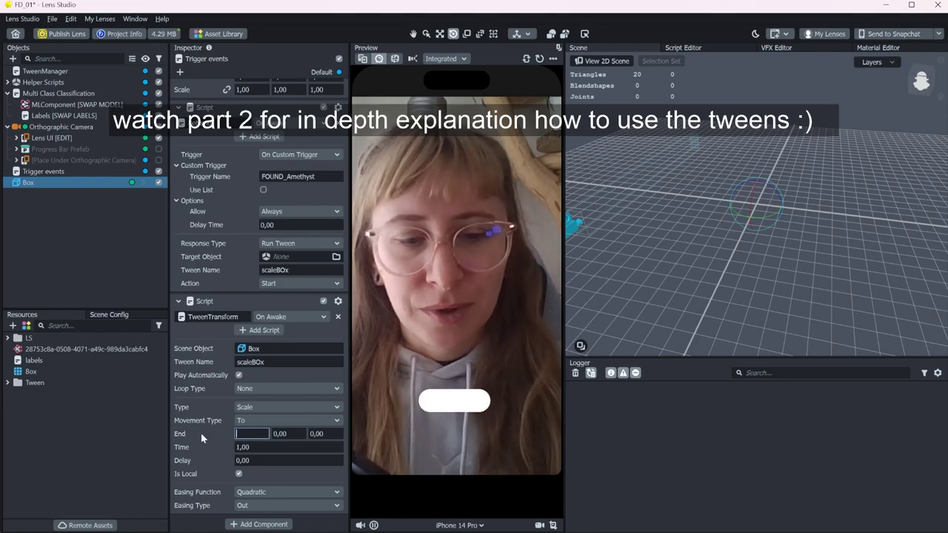
key(Return)
Turn off automatic play and change the tween's end scale to 0,2 on all three axes
click(238, 375)
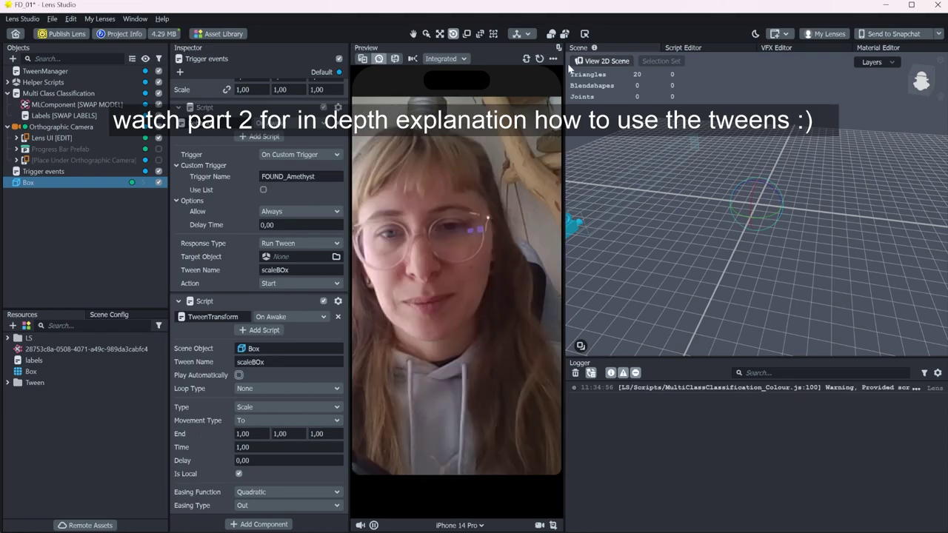
click(244, 433)
text(0,2)
key(Tab)
text(0,2)
key(Tab)
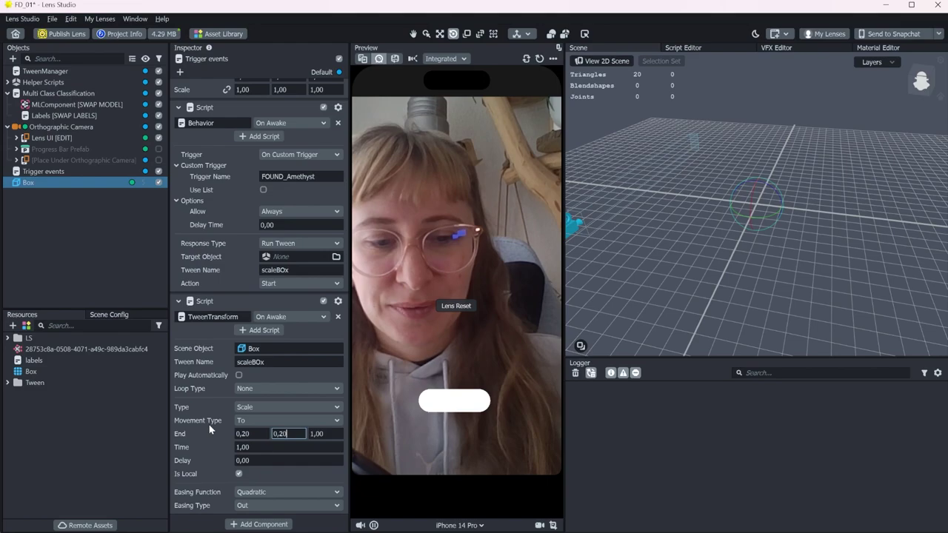
text(0,2)
key(Return)
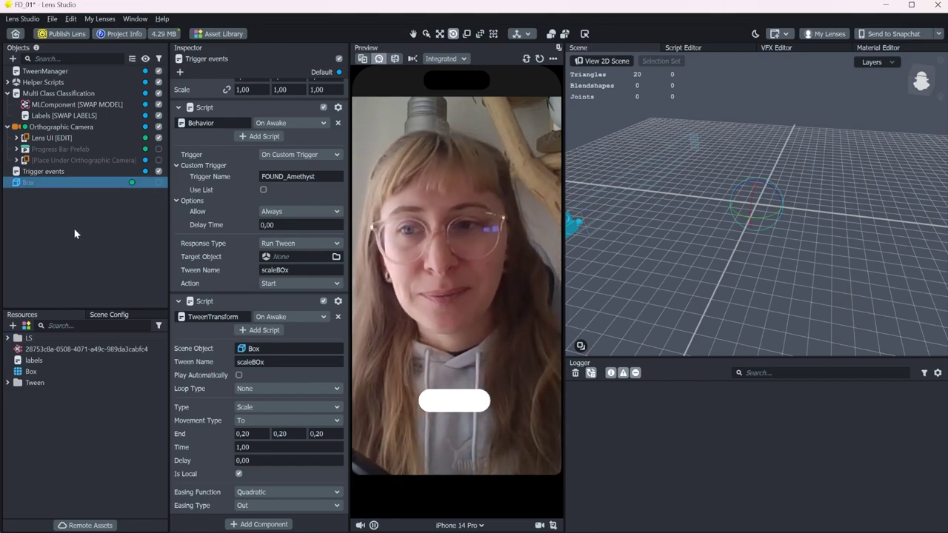
Check the Multi Class Classification's On Found Prefix value, then deselect all objects
click(58, 94)
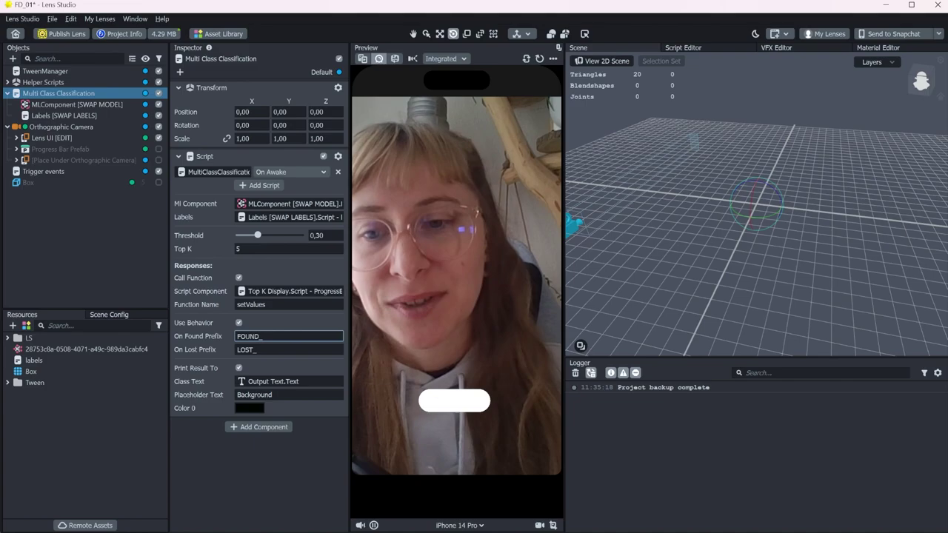
key(Tab)
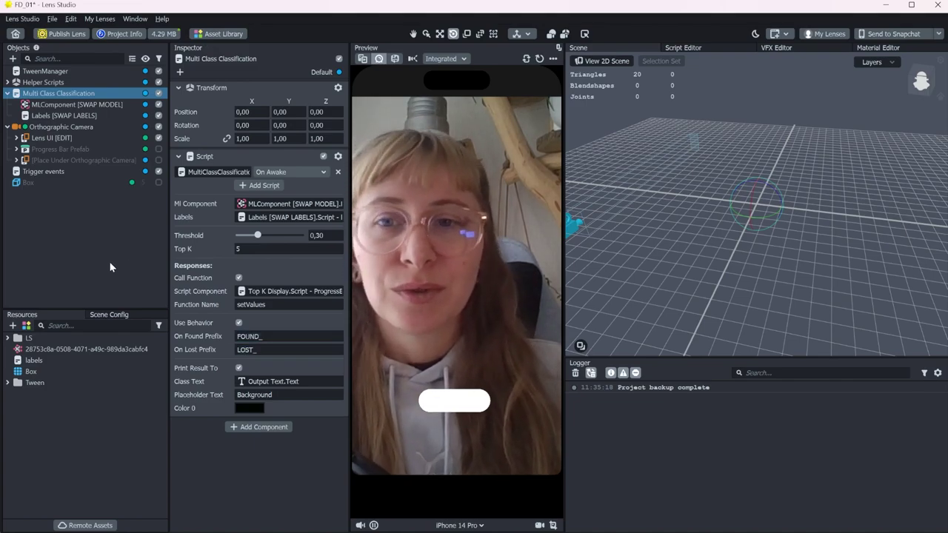
click(110, 267)
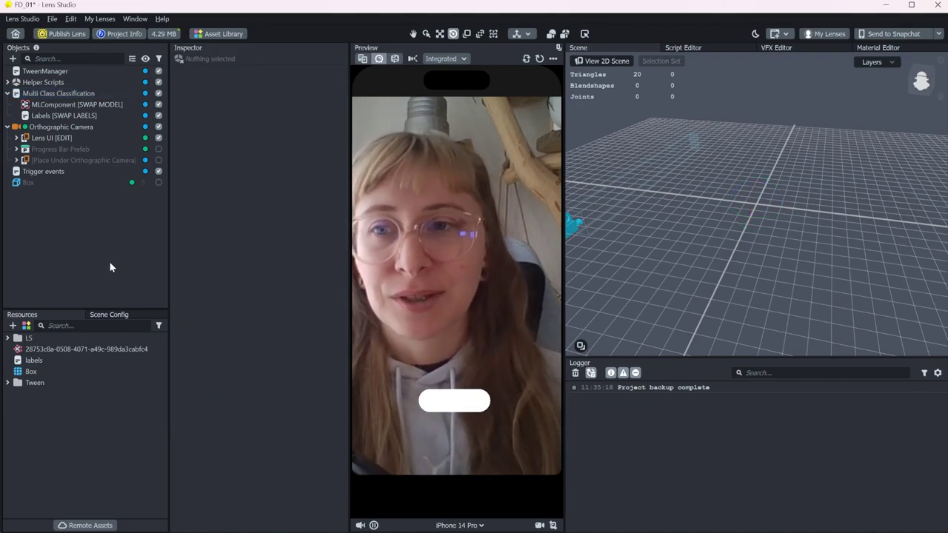